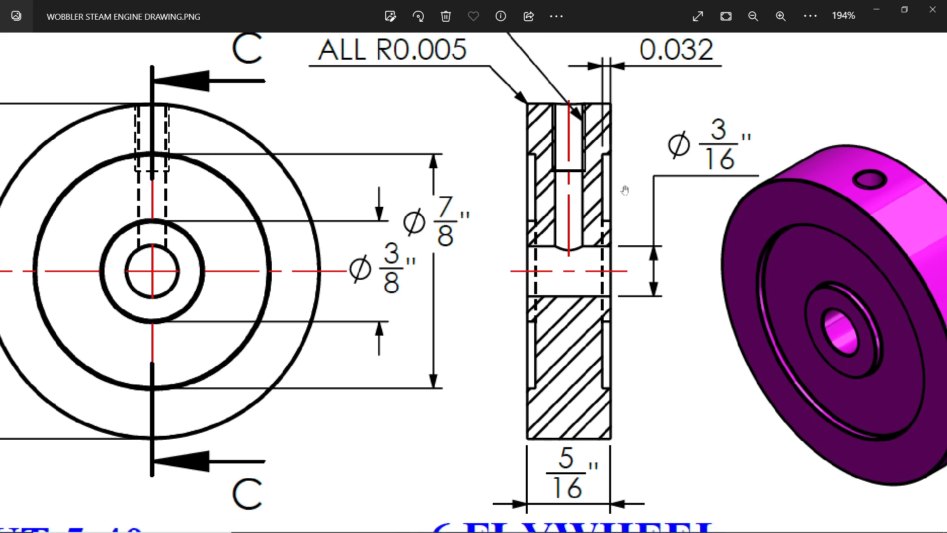
# Switch from the flywheel drawing to SOLIDWORKS and set the part's units to IPS, with lengths in fractions instead of decimals.
pyautogui.moveTo(552, 207); pyautogui.dragTo(642, 207)
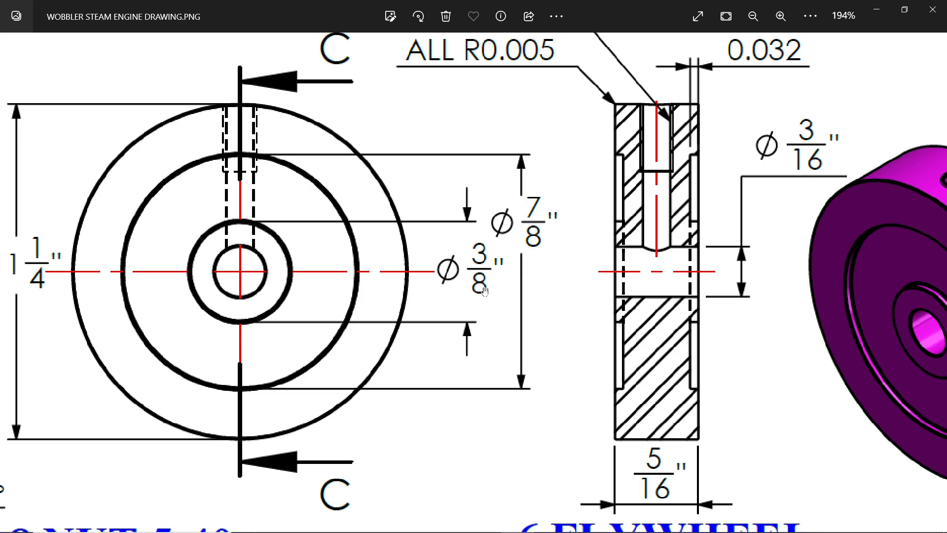
pyautogui.scroll(-3, 483, 290)
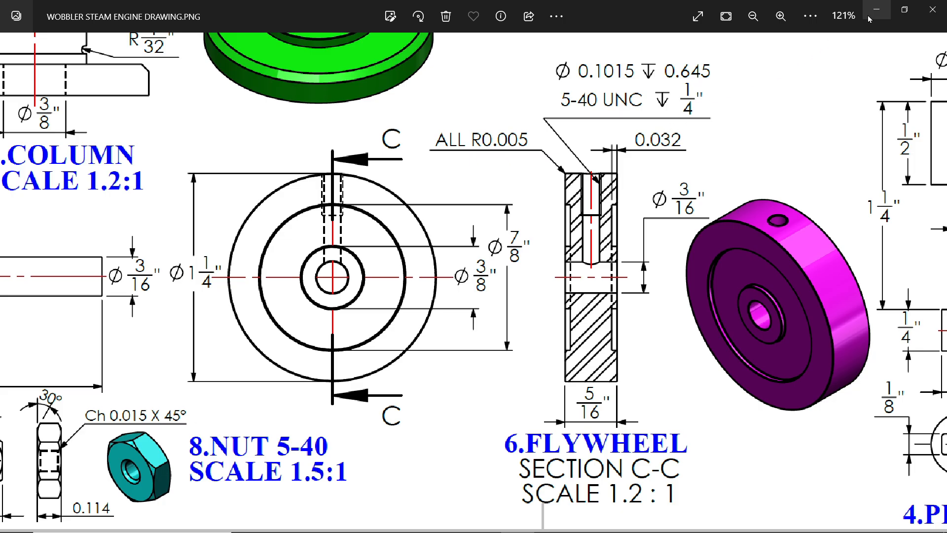
pyautogui.click(879, 11)
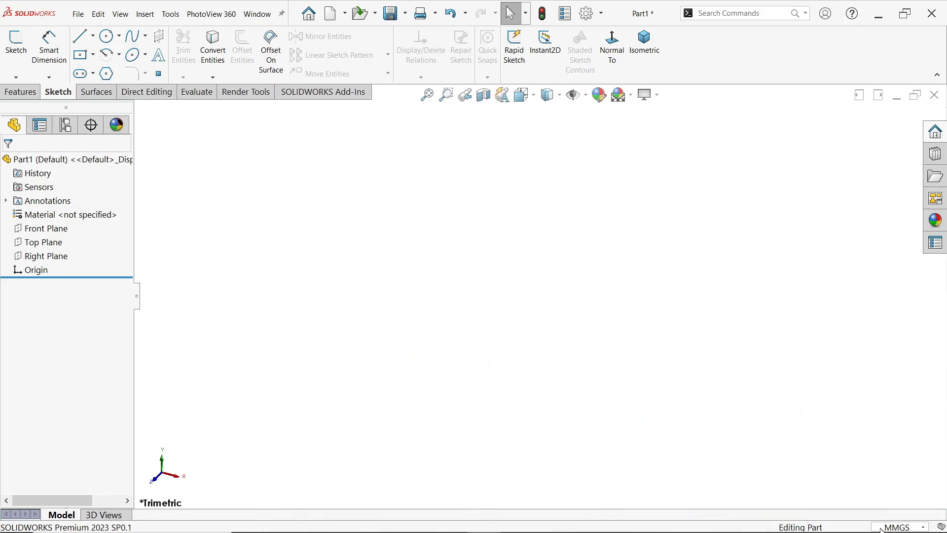
pyautogui.click(897, 527)
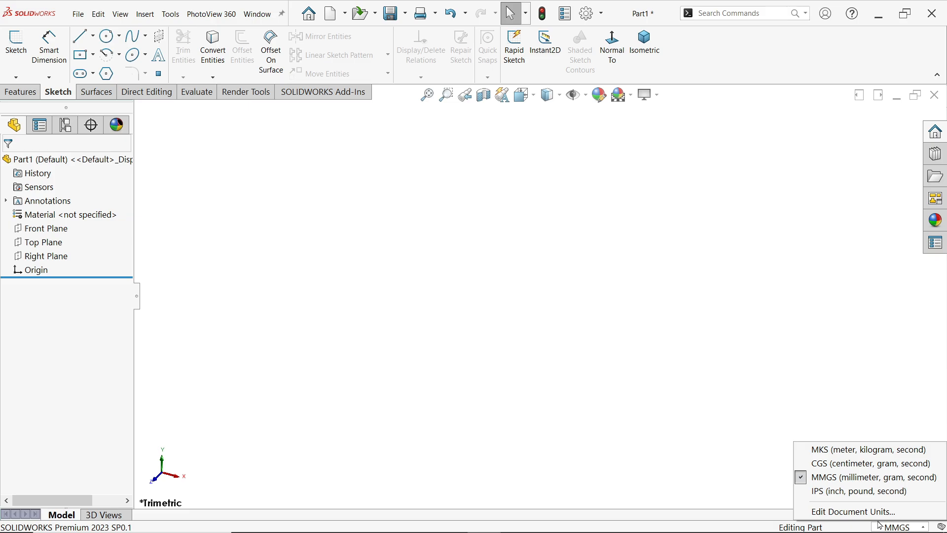
pyautogui.click(849, 514)
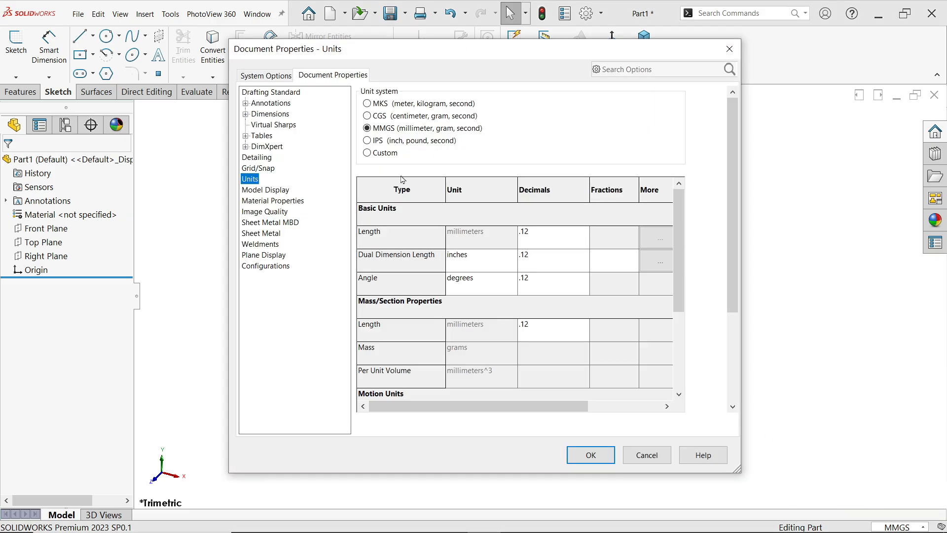
pyautogui.click(376, 142)
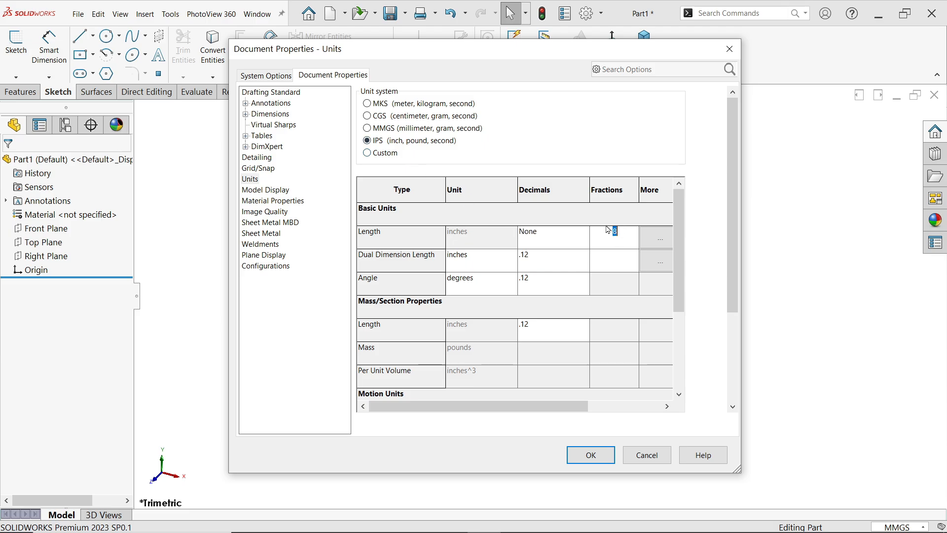
pyautogui.click(592, 455)
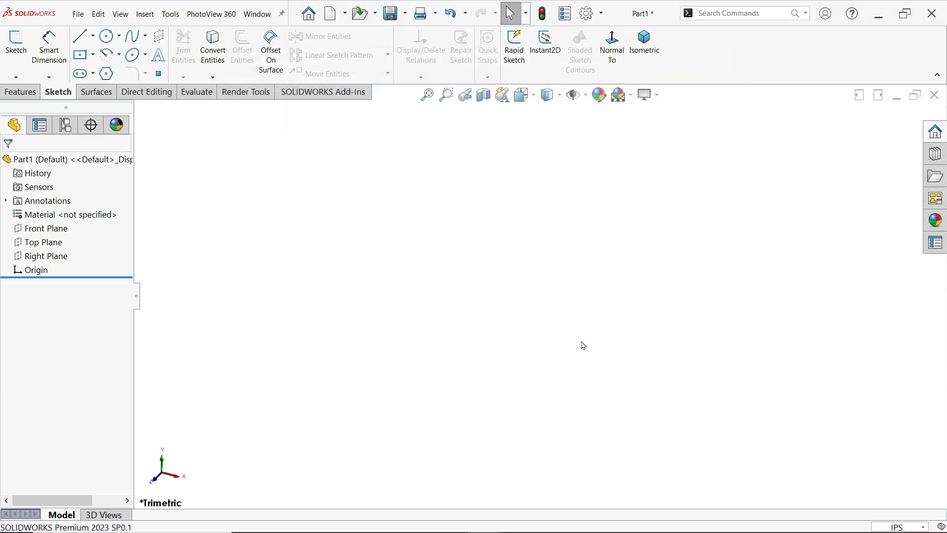
# Sketch a circle of about 2.91 in radius on the Front Plane, centred on the origin.
pyautogui.click(54, 237)
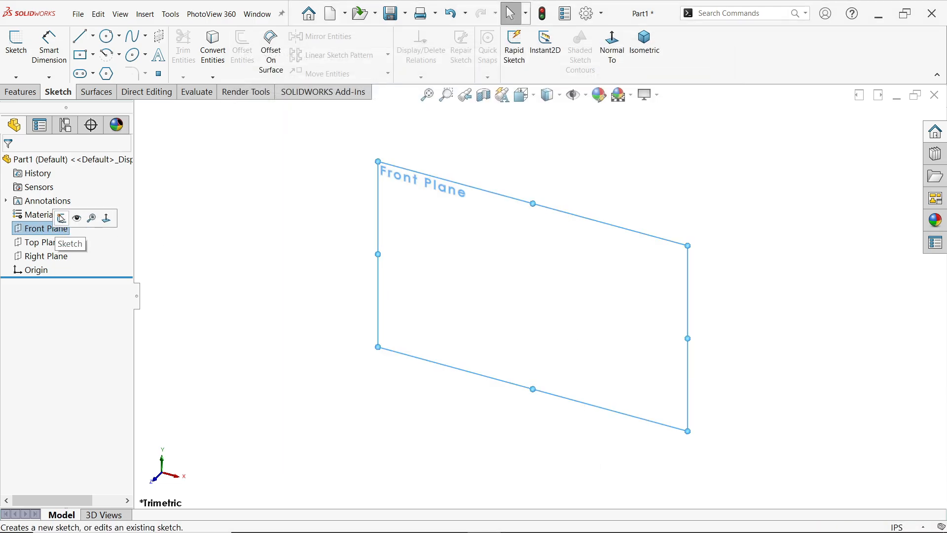
pyautogui.click(64, 219)
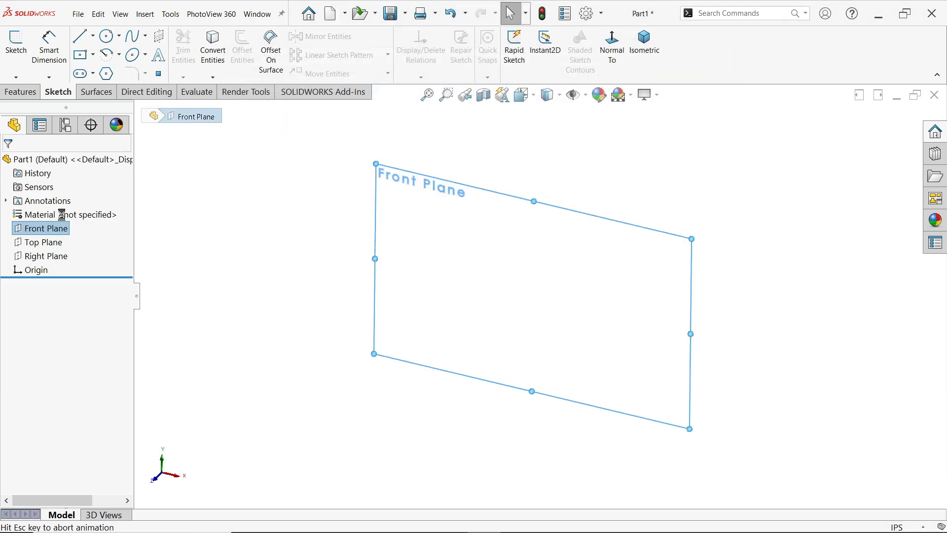
pyautogui.click(106, 36)
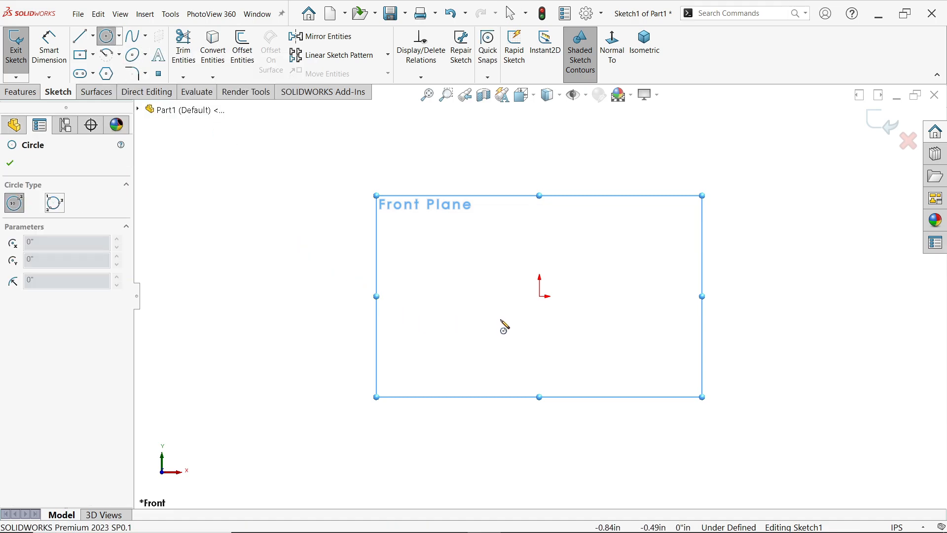
pyautogui.click(541, 296)
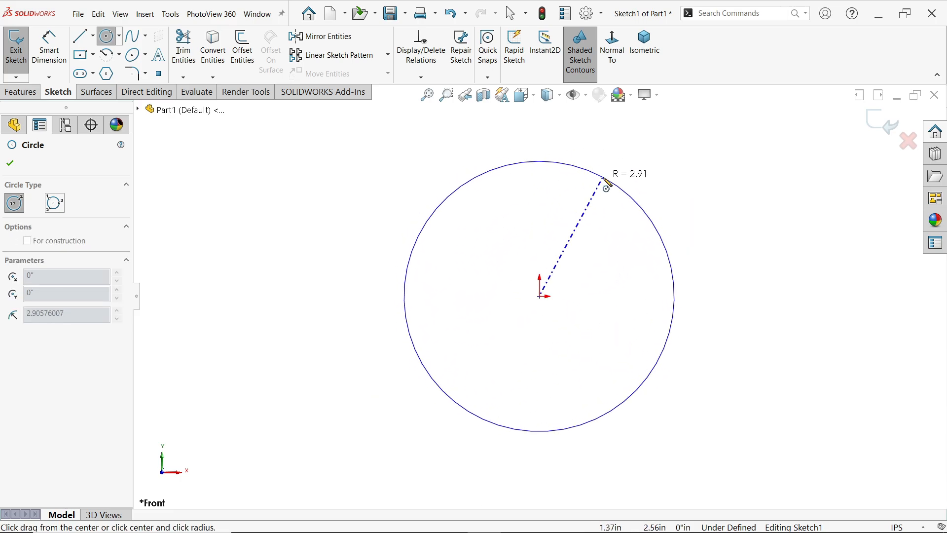
pyautogui.click(605, 187)
pyautogui.press('Escape')
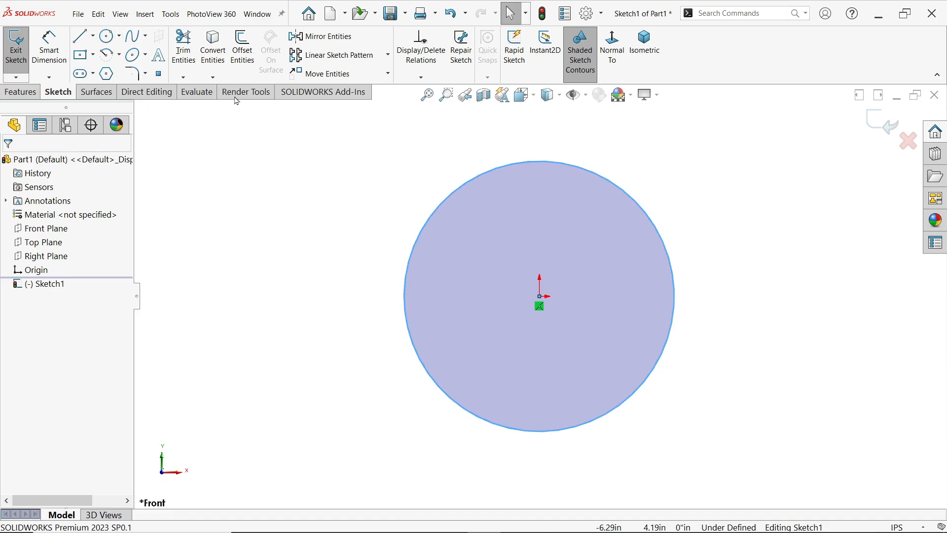
# Dimension the circle's diameter as 1 1/4 in and exit the sketch.
pyautogui.click(63, 61)
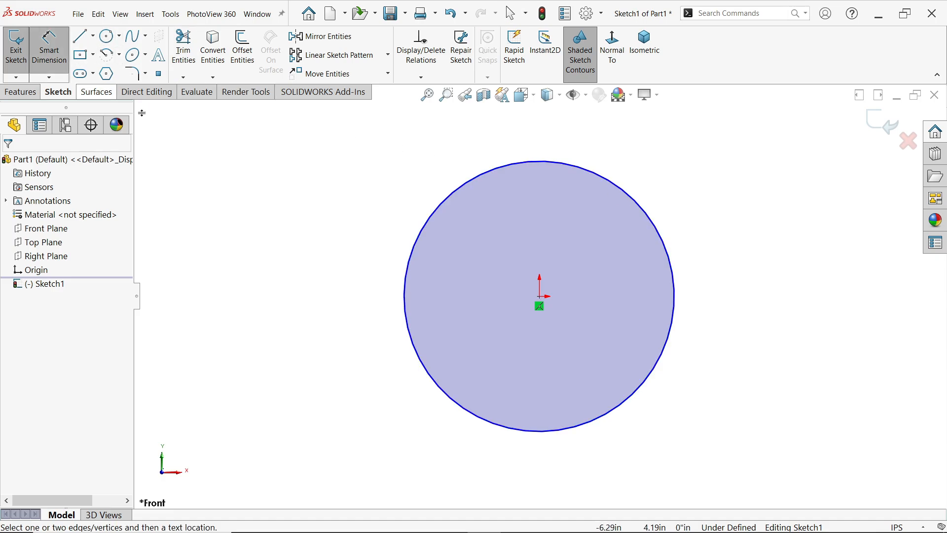
pyautogui.click(405, 297)
pyautogui.click(351, 278)
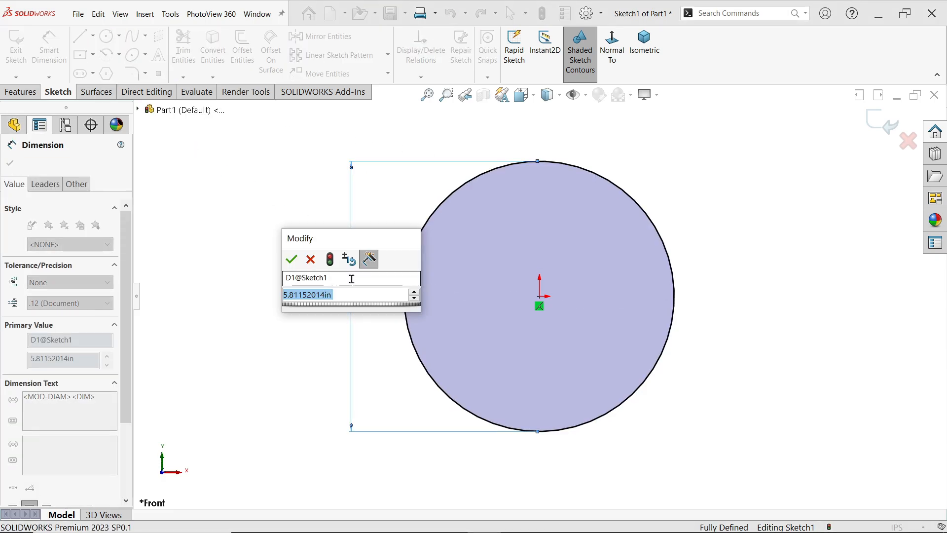
pyautogui.write('1')
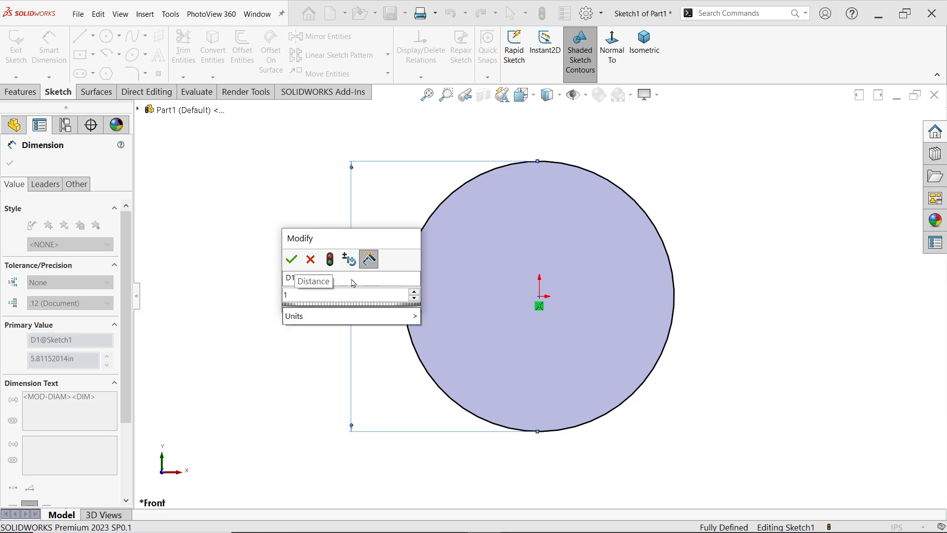
pyautogui.write(' 1/4')
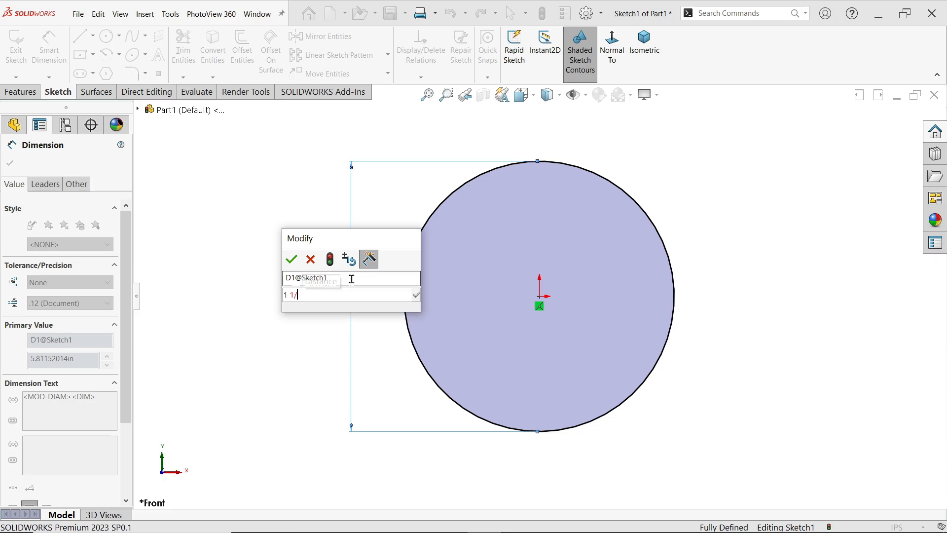
pyautogui.click(292, 259)
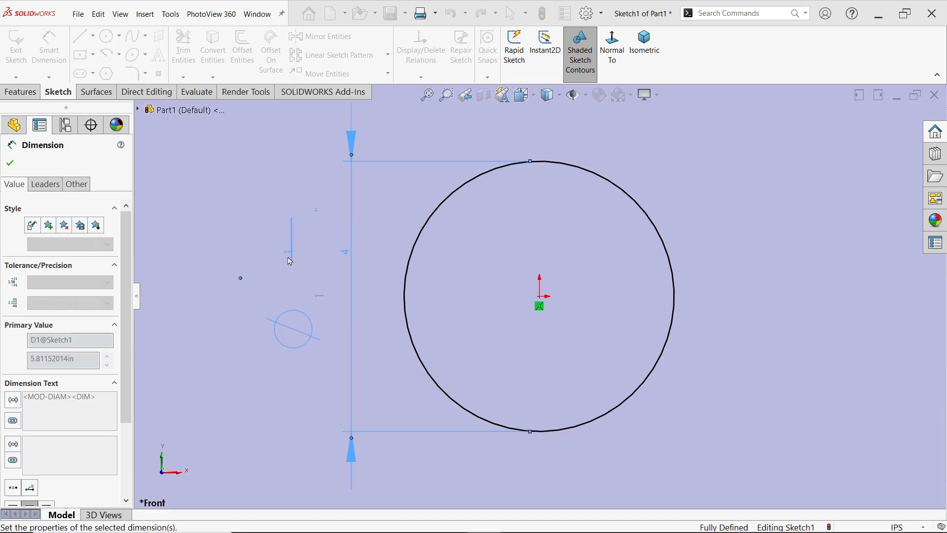
pyautogui.click(20, 94)
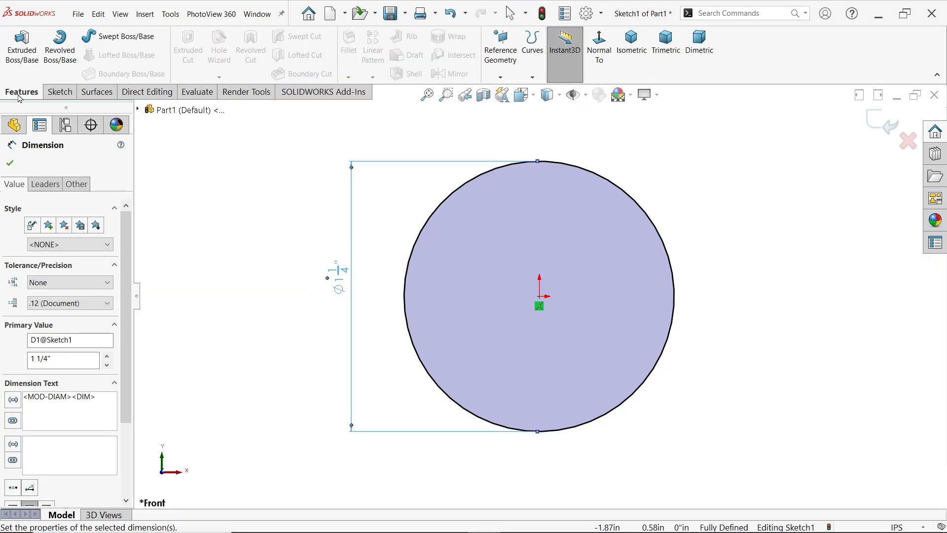
pyautogui.click(882, 124)
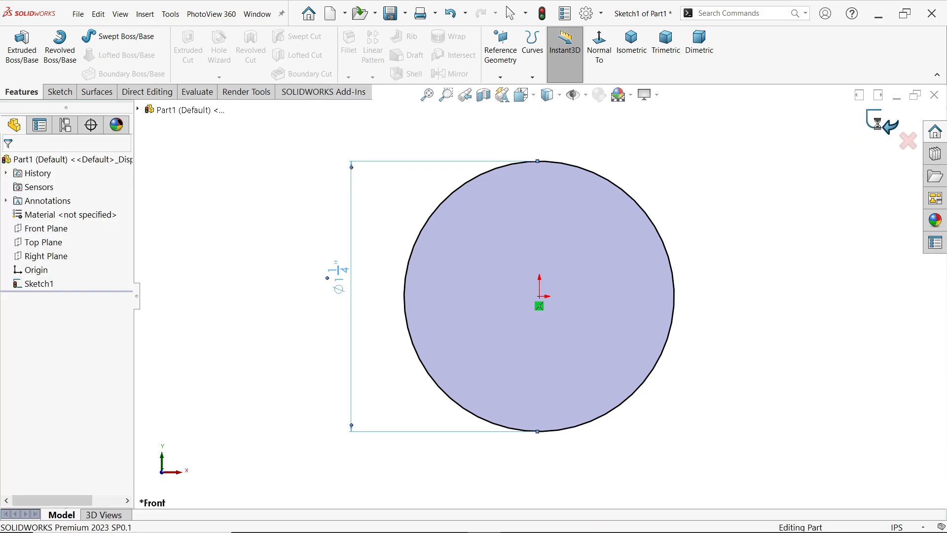
# Extrude the circle sketch as a boss with a Mid Plane depth of 5/16 in.
pyautogui.click(25, 90)
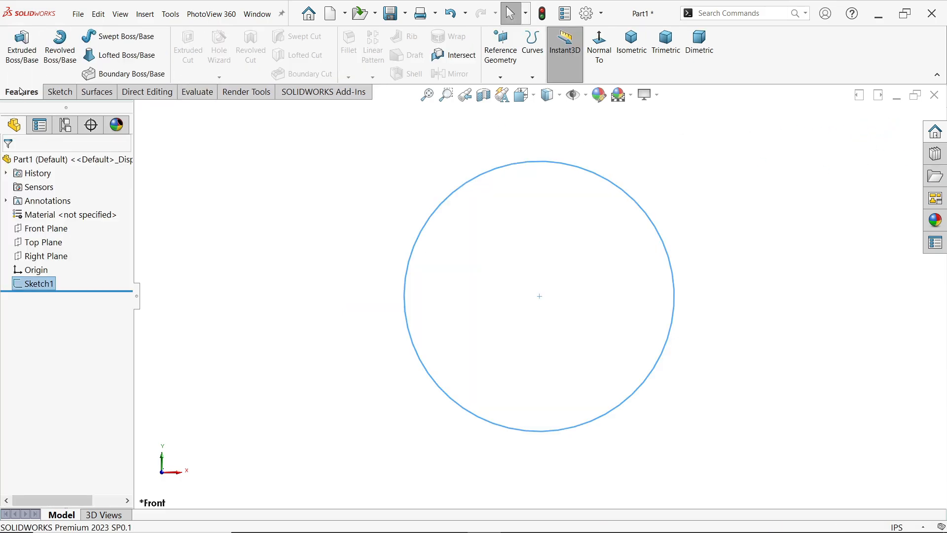
pyautogui.click(22, 48)
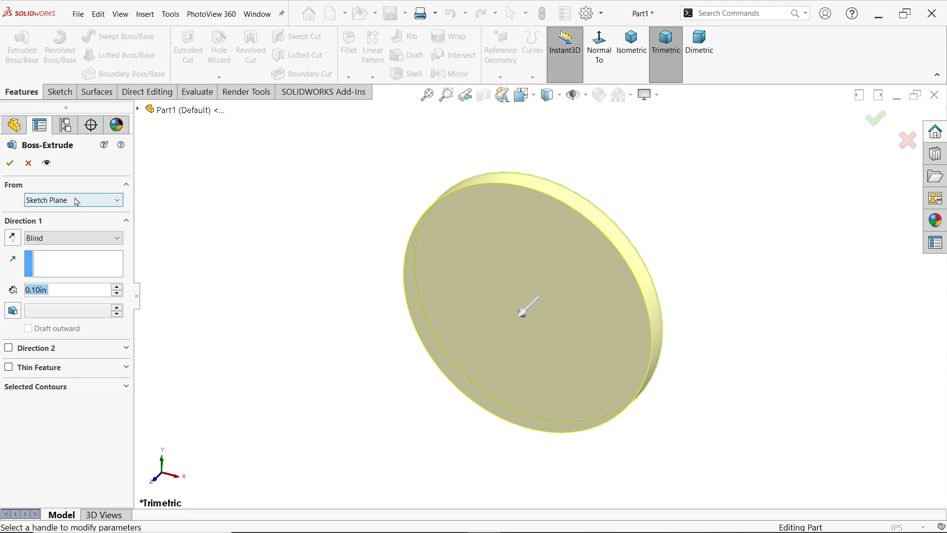
pyautogui.click(49, 239)
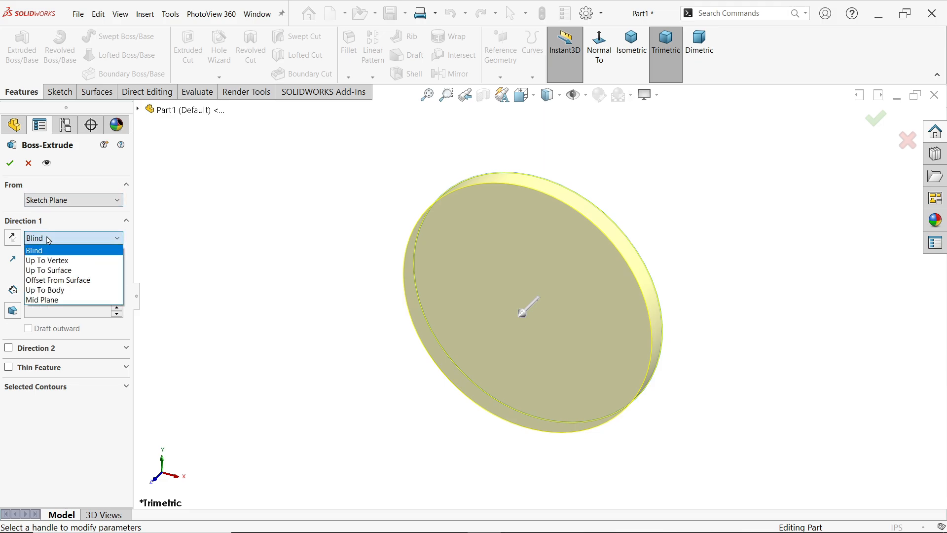
pyautogui.click(42, 302)
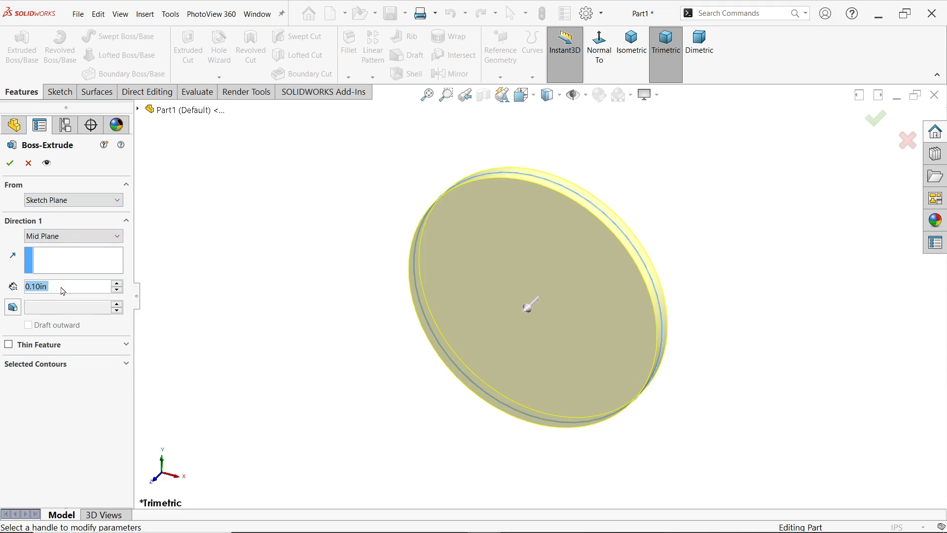
pyautogui.moveTo(529, 307); pyautogui.dragTo(485, 349)
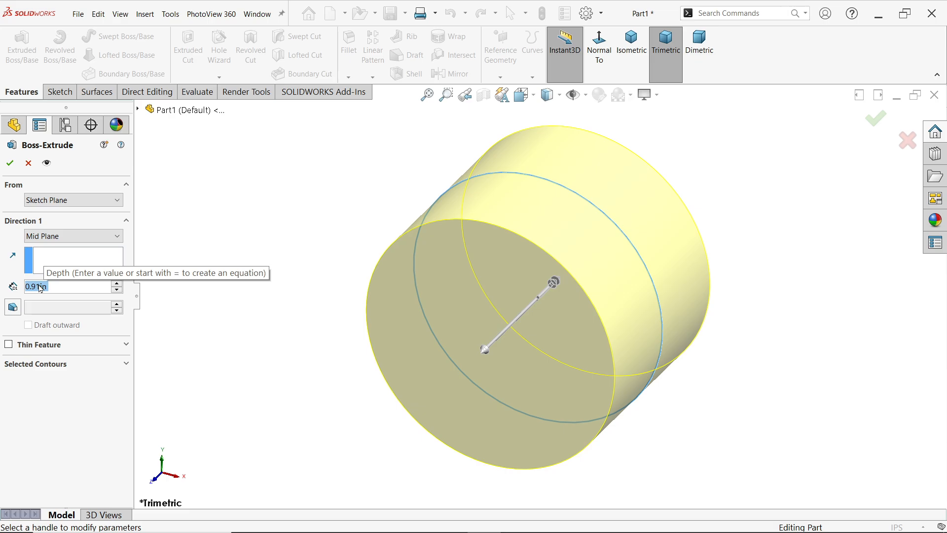
pyautogui.write('5/16')
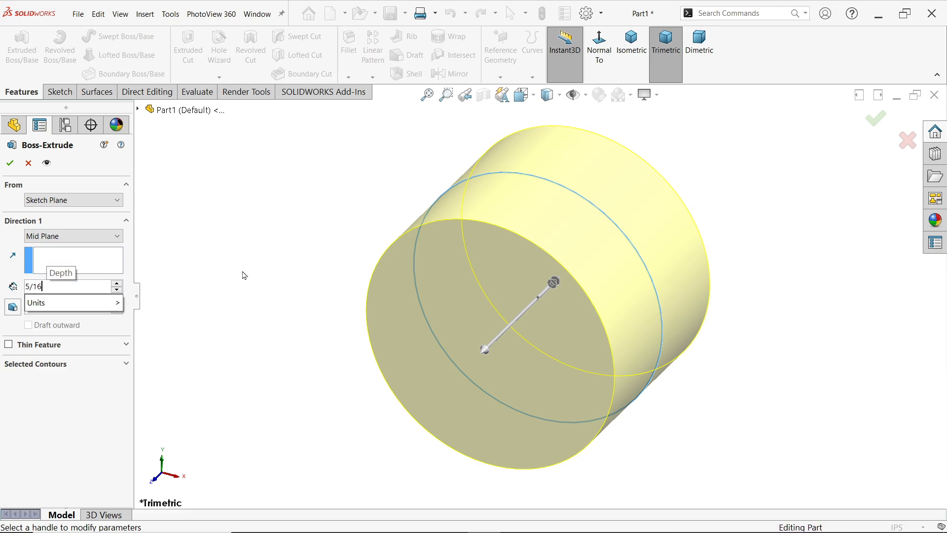
pyautogui.press('Return')
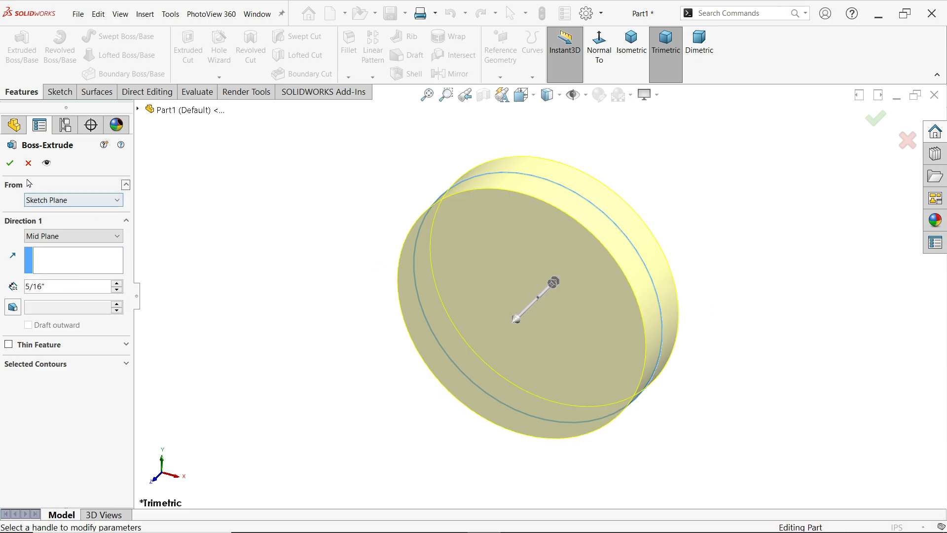
pyautogui.click(10, 163)
pyautogui.click(80, 165)
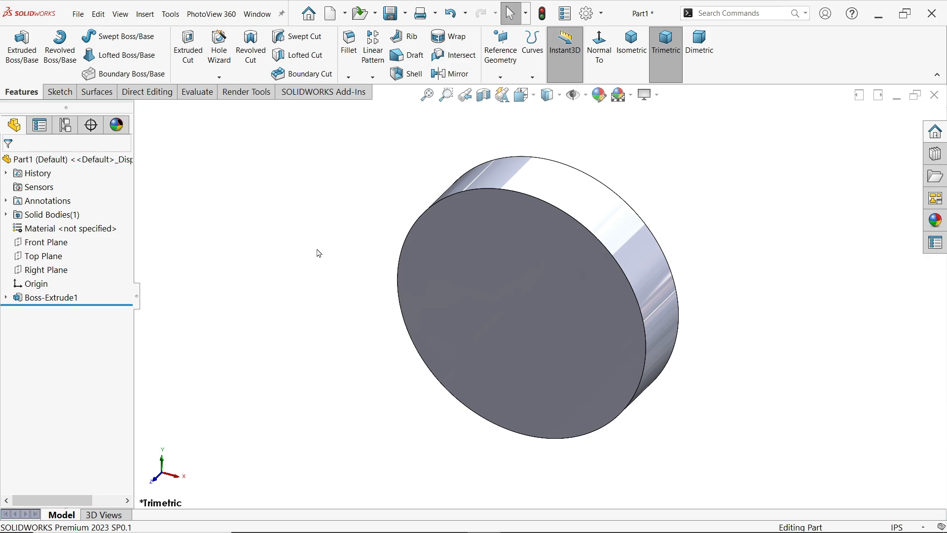
# Sketch three concentric circles about 0.13, 0.23 and 0.46 in in radius on the disc's front face, centred on the origin.
pyautogui.scroll(-2, 525, 296)
pyautogui.click(524, 301)
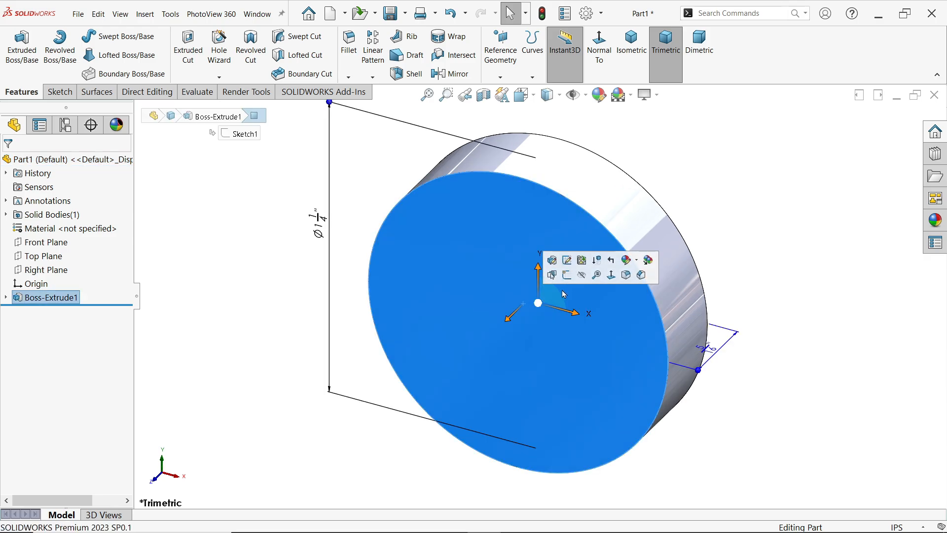
pyautogui.click(568, 274)
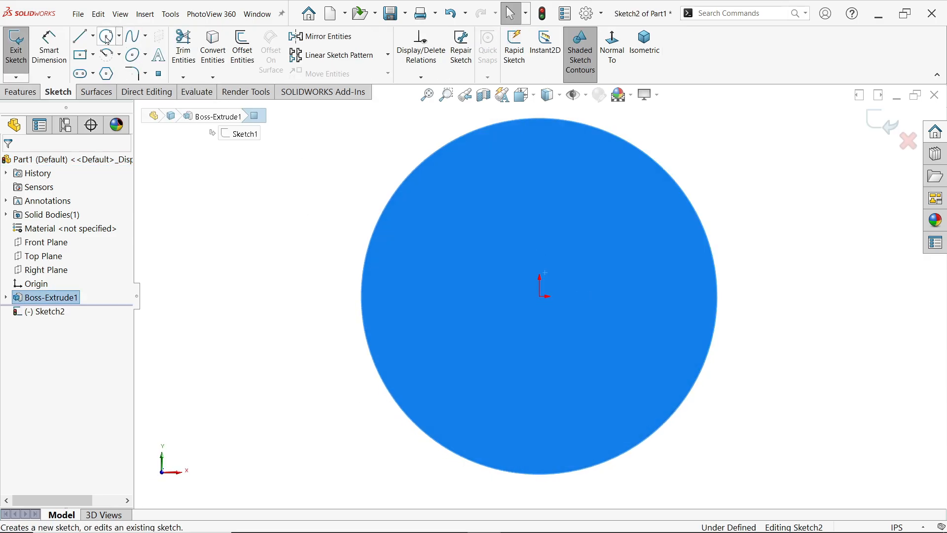
pyautogui.click(106, 37)
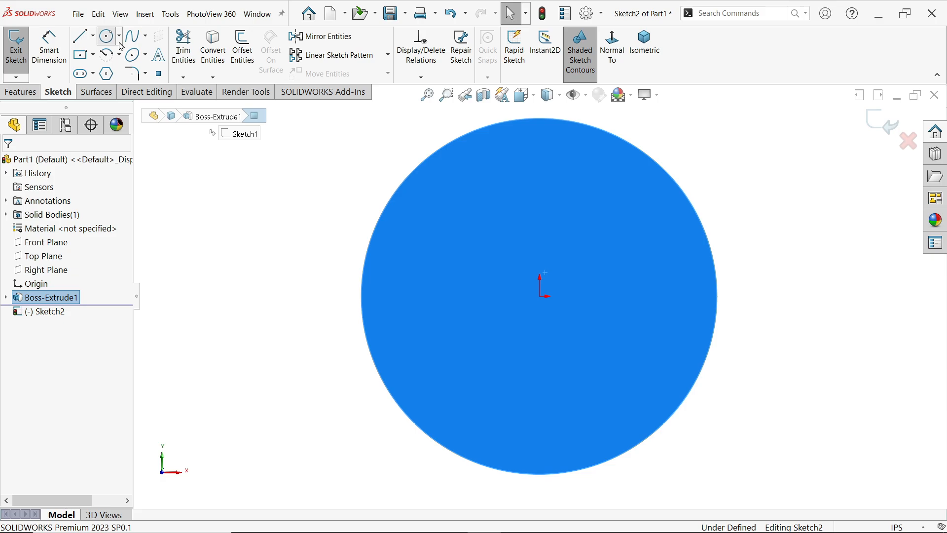
pyautogui.click(540, 297)
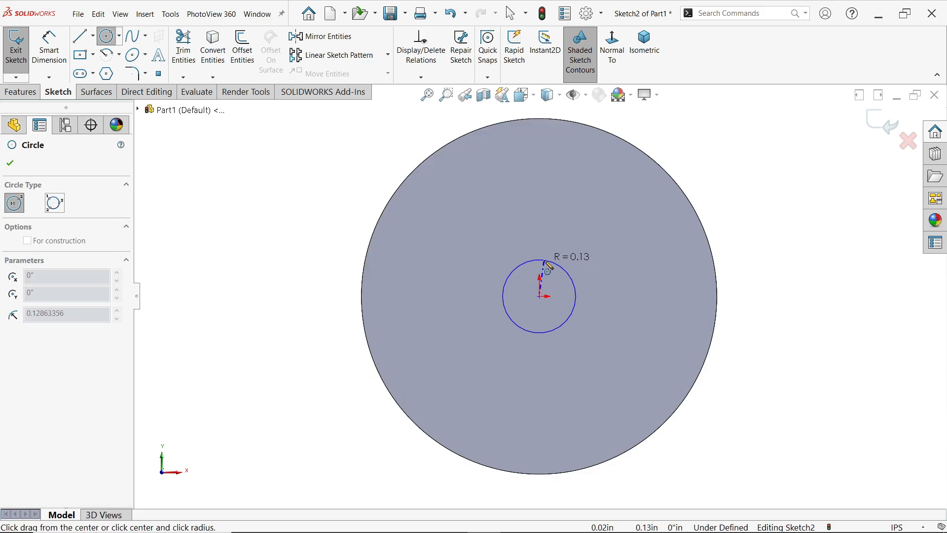
pyautogui.click(545, 260)
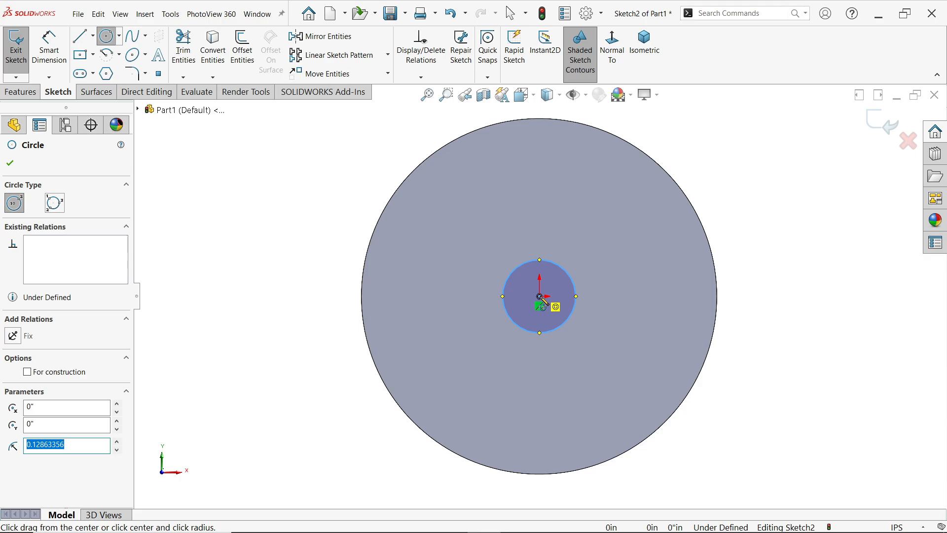
pyautogui.click(540, 297)
pyautogui.click(543, 232)
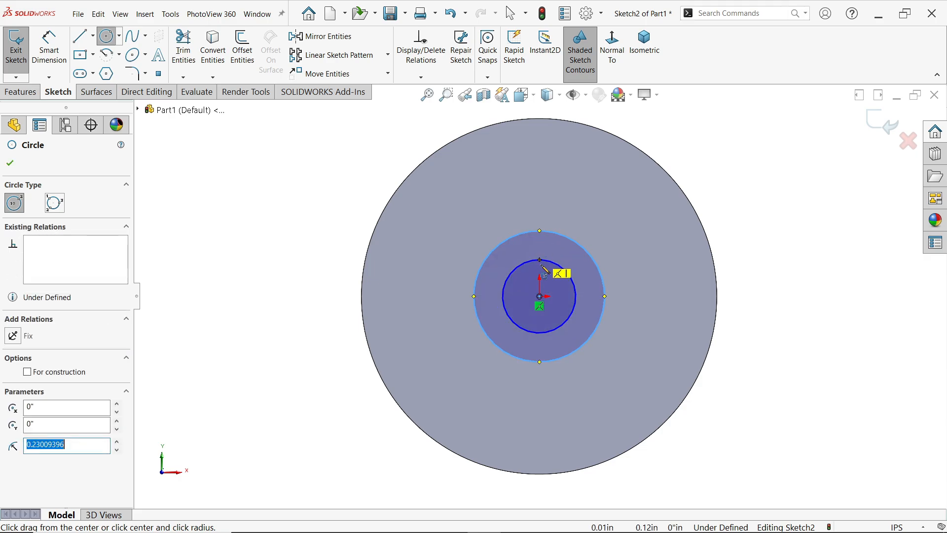
pyautogui.click(540, 297)
pyautogui.click(539, 167)
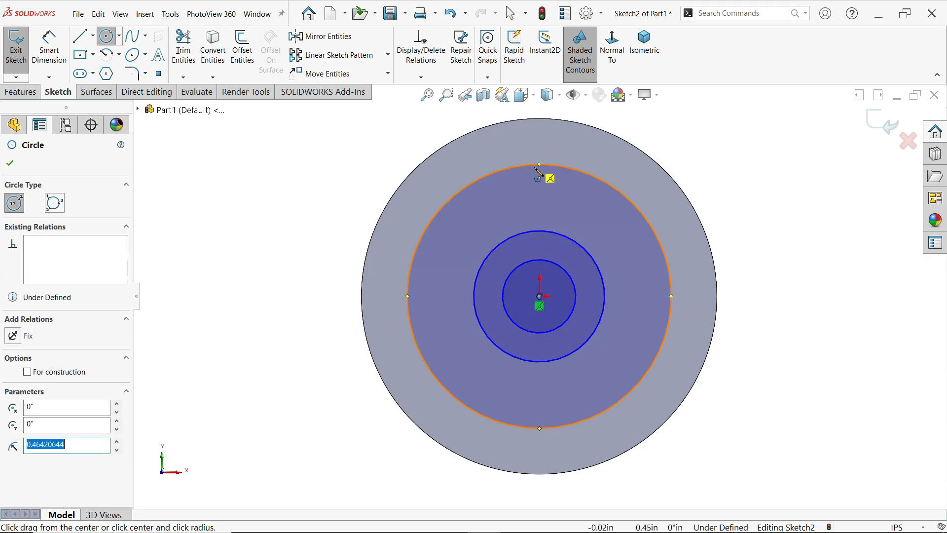
pyautogui.press('Escape')
# Dimension the innermost circle's diameter as 3/16 in.
pyautogui.click(67, 51)
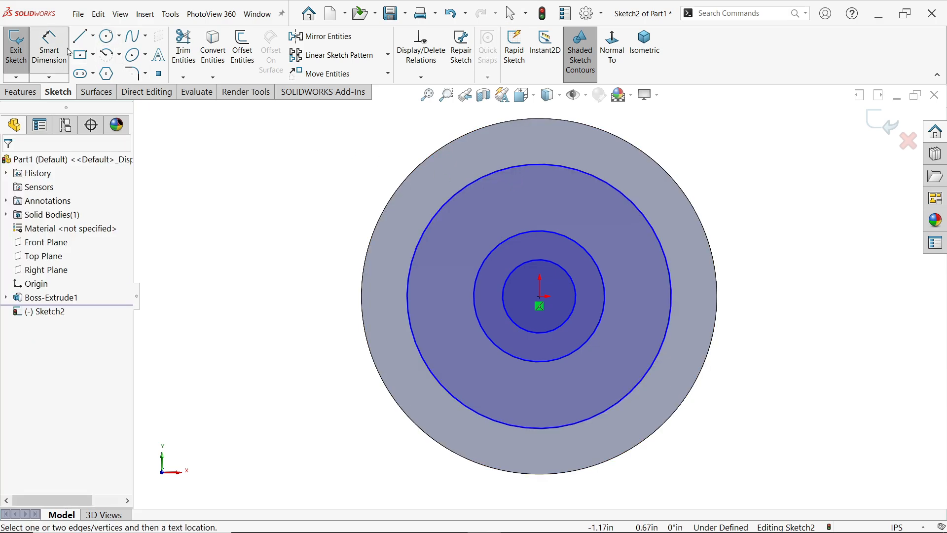
pyautogui.click(576, 306)
pyautogui.click(782, 292)
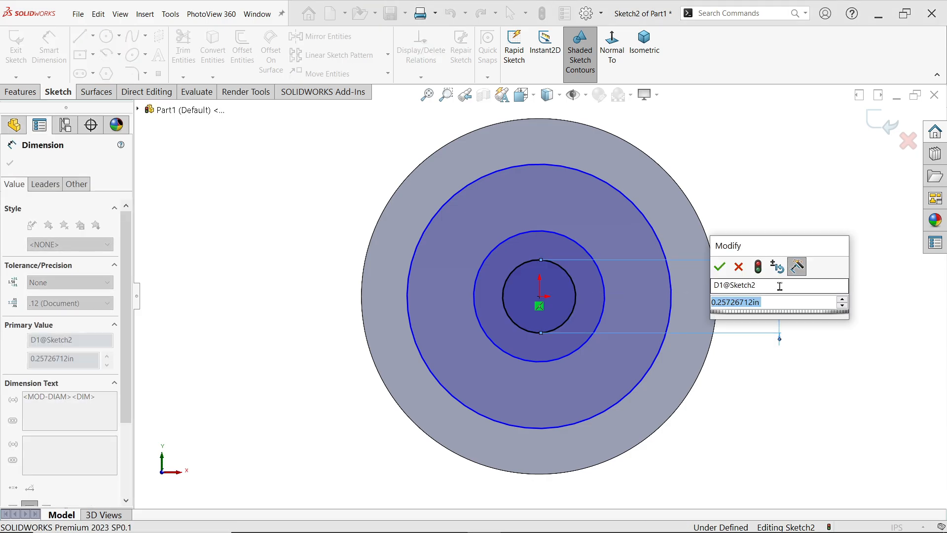
pyautogui.write('3/16')
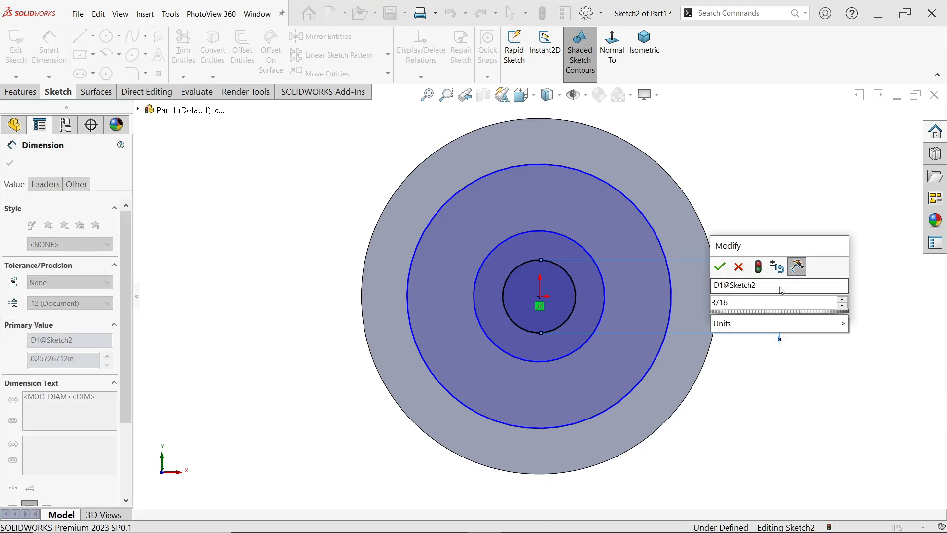
pyautogui.press('Return')
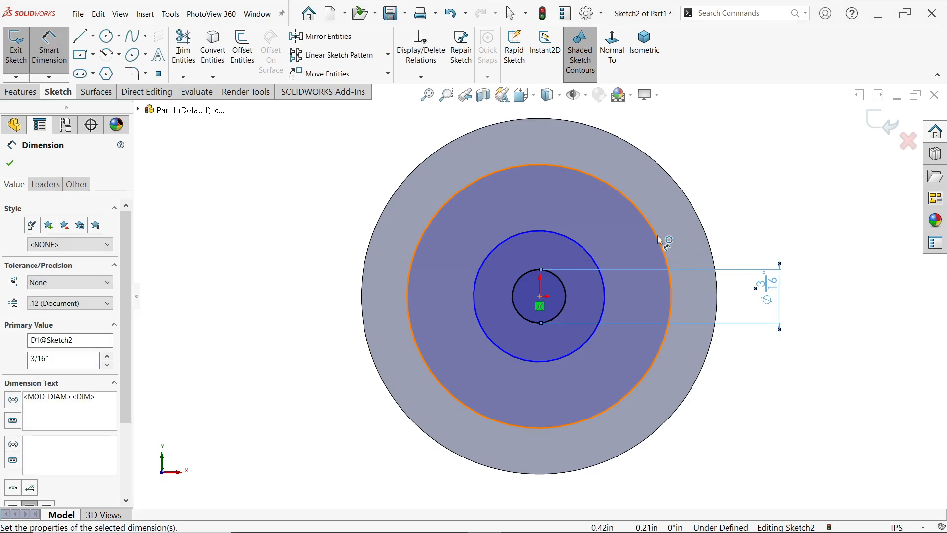
# Dimension the outermost sketch circle's diameter as 7/8 in.
pyautogui.click(656, 240)
pyautogui.click(301, 294)
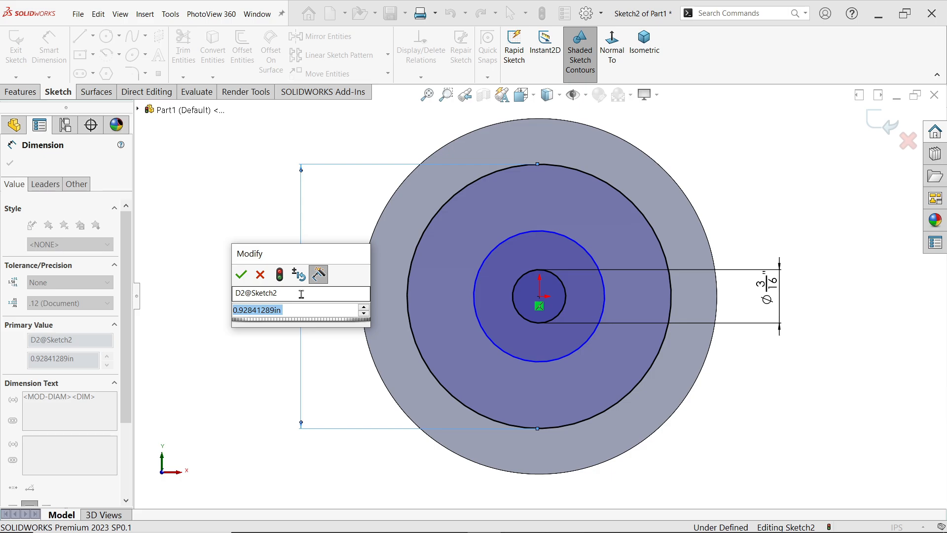
pyautogui.write('7/8')
pyautogui.press('Return')
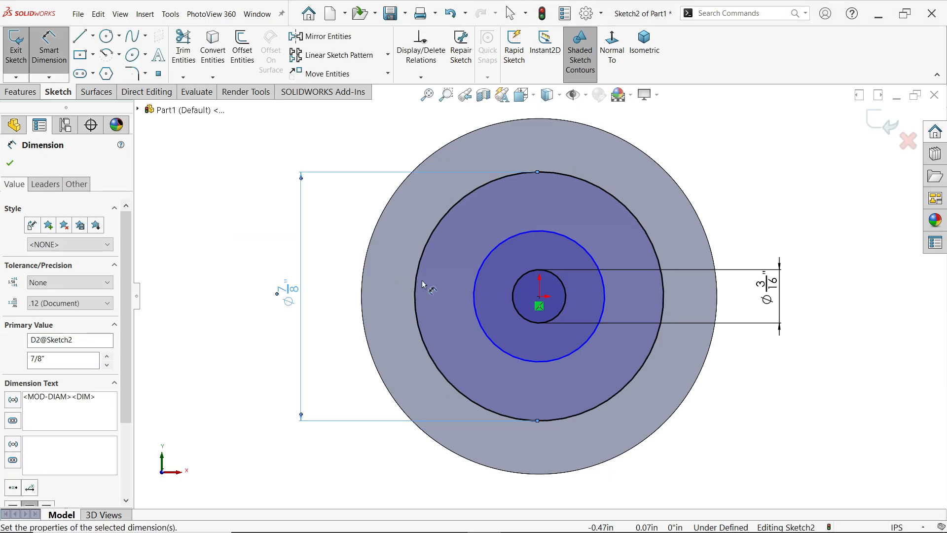
# Dimension the middle circle's diameter as 3/8 in and finish dimensioning.
pyautogui.click(474, 303)
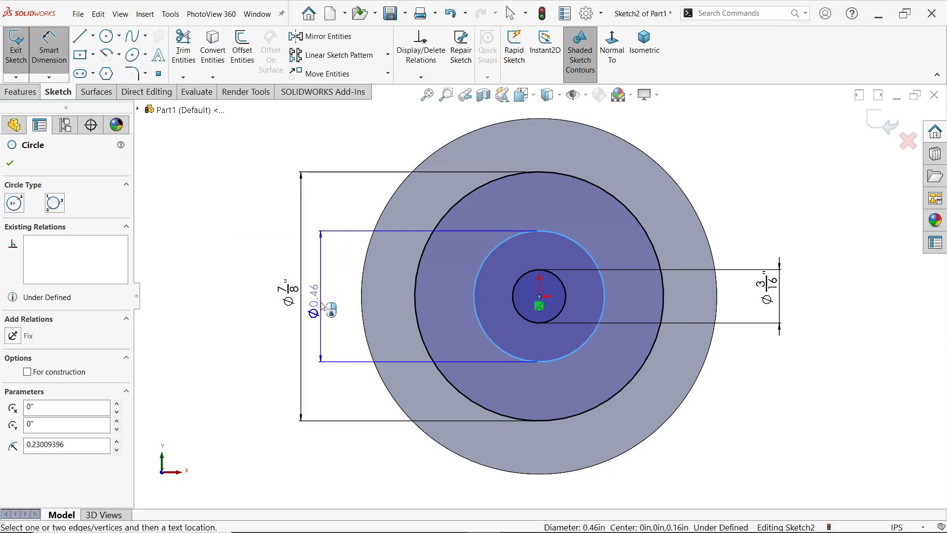
pyautogui.click(323, 306)
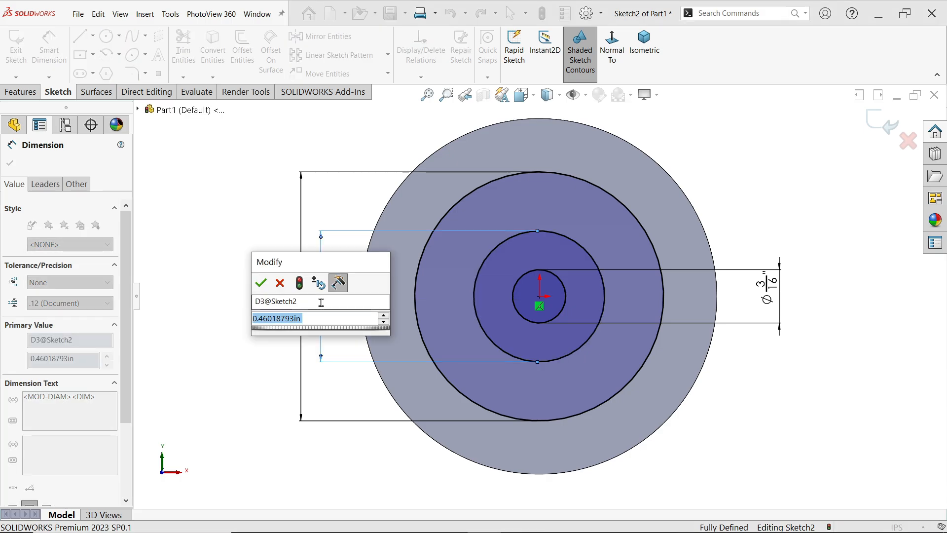
pyautogui.write('3/8')
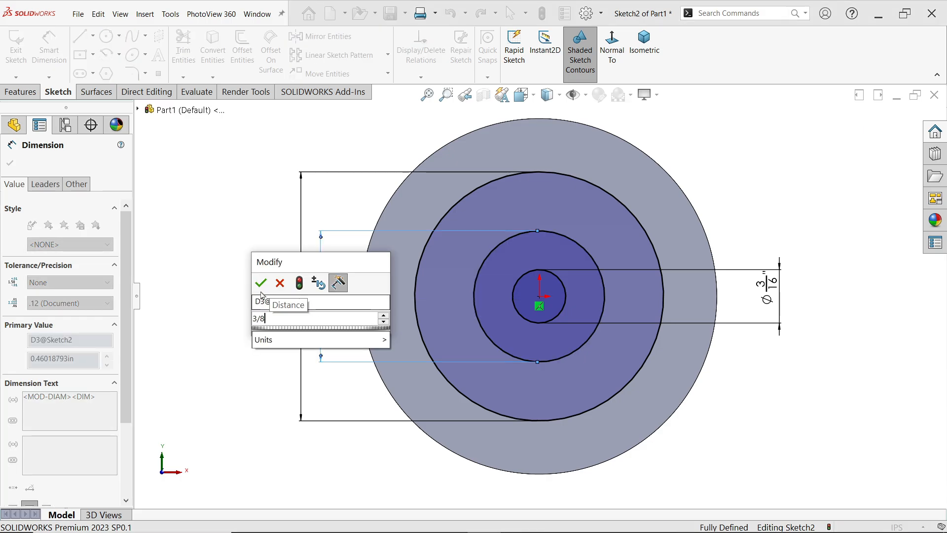
pyautogui.click(262, 283)
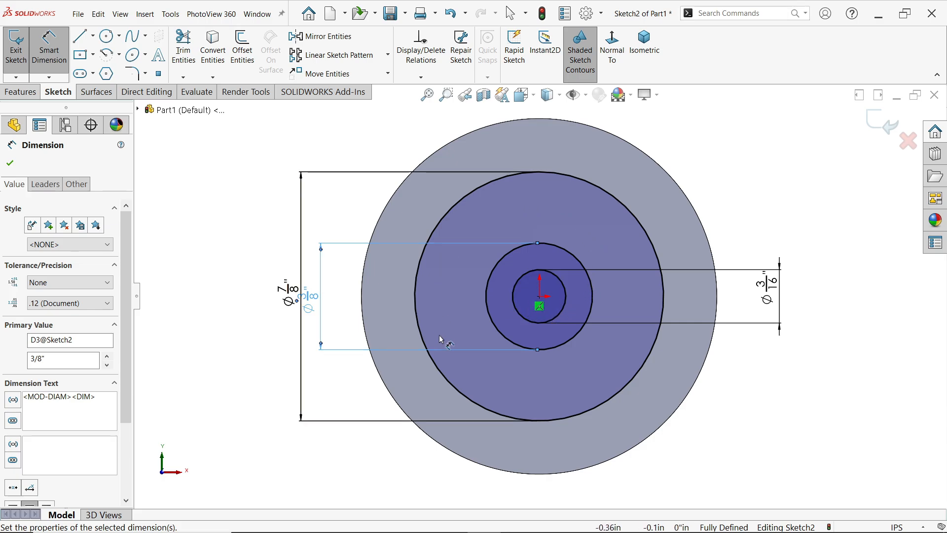
pyautogui.click(10, 163)
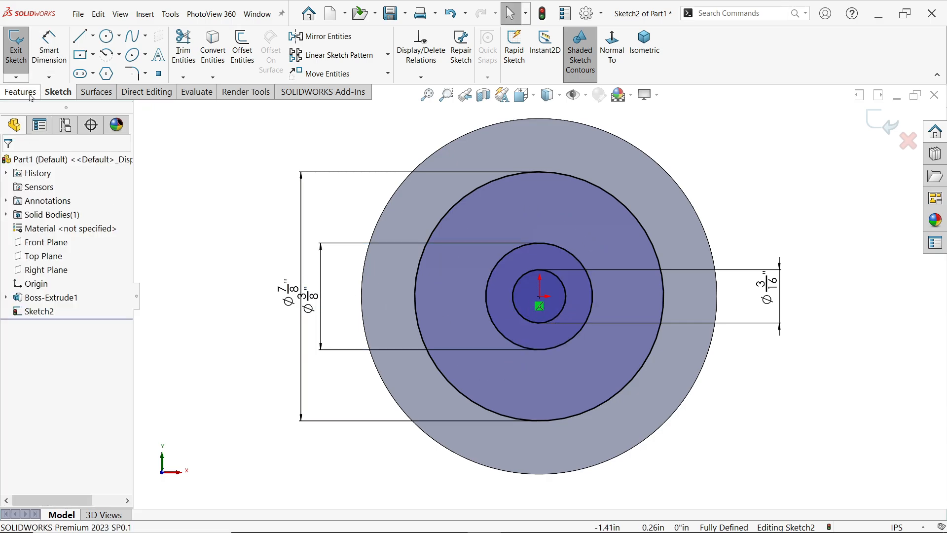
# Cut the innermost circle region Through All with Extruded Cut to make the central bore.
pyautogui.click(22, 92)
pyautogui.click(187, 49)
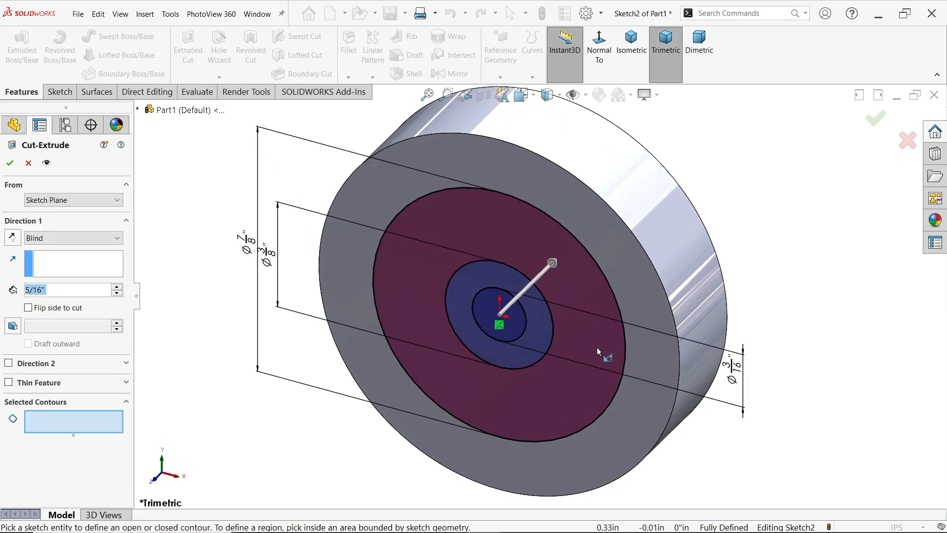
pyautogui.scroll(-3, 505, 336)
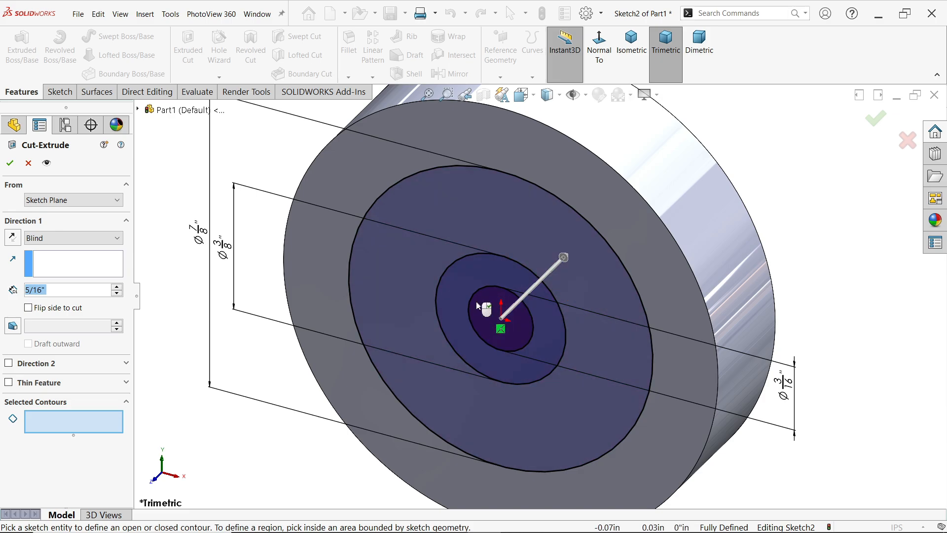
pyautogui.click(486, 312)
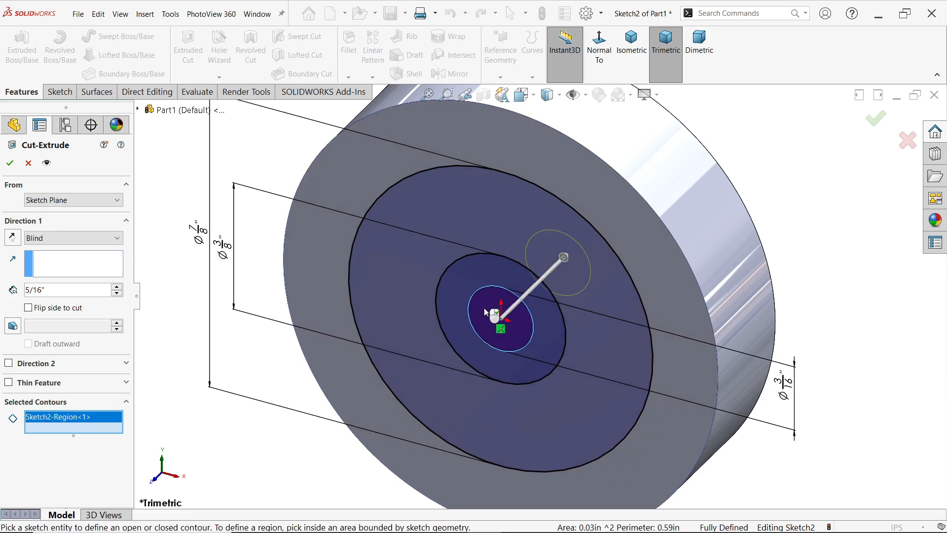
pyautogui.click(42, 238)
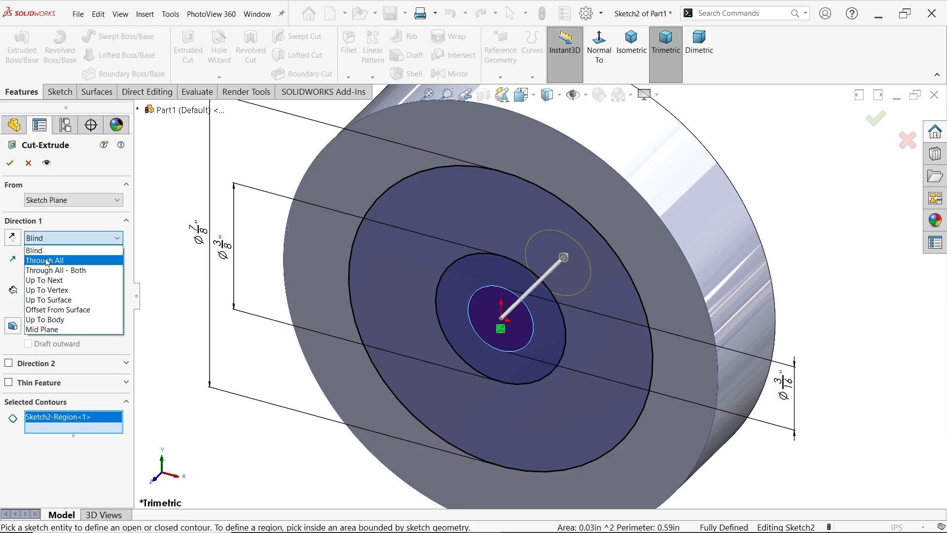
pyautogui.click(47, 261)
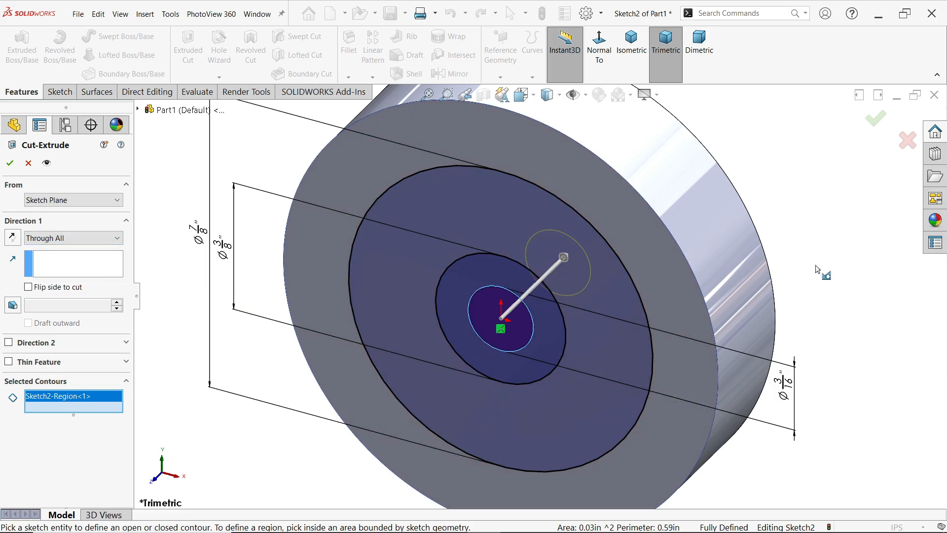
pyautogui.moveTo(820, 269); pyautogui.dragTo(738, 266, button='middle')
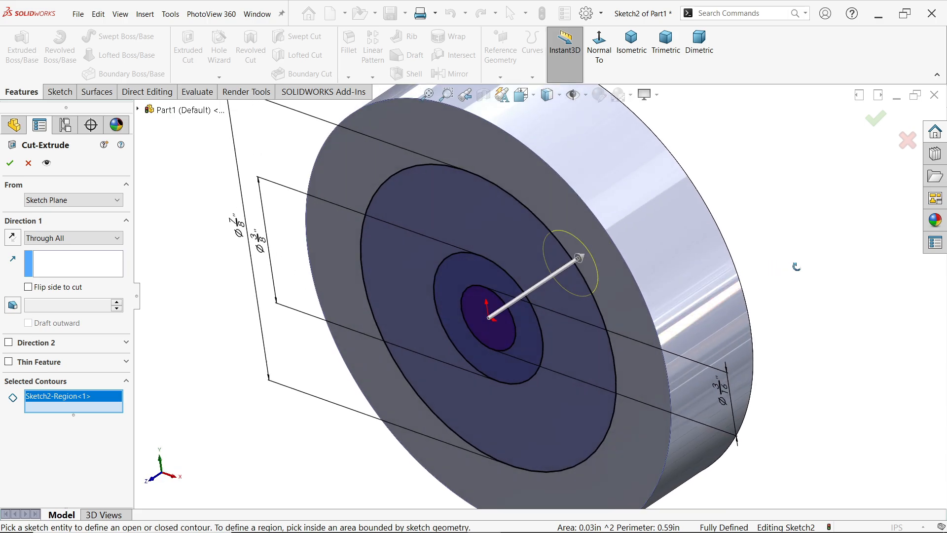
pyautogui.click(10, 163)
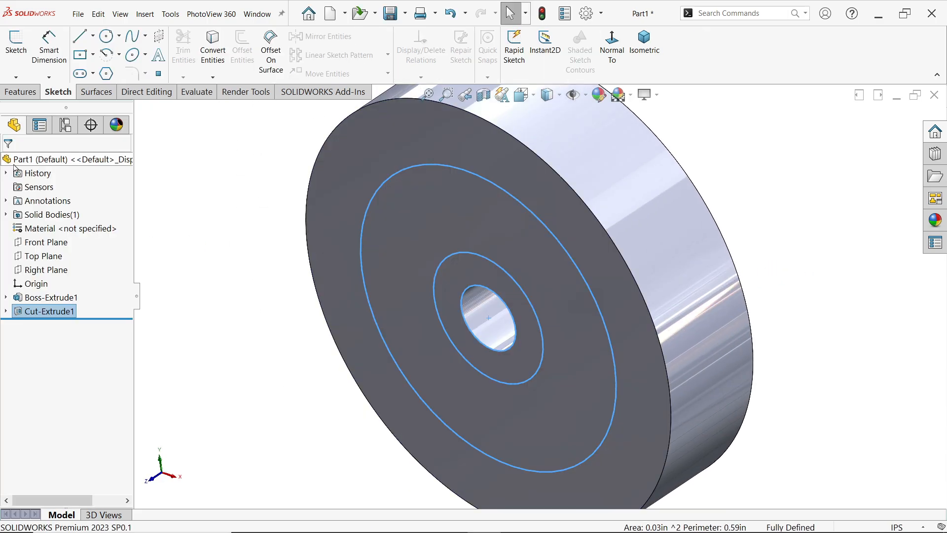
# Reuse the three-circle sketch to cut the ring between the 3/8 in and 7/8 in circles with a Blind depth of 0.032 in.
pyautogui.moveTo(245, 280); pyautogui.dragTo(266, 264, button='middle')
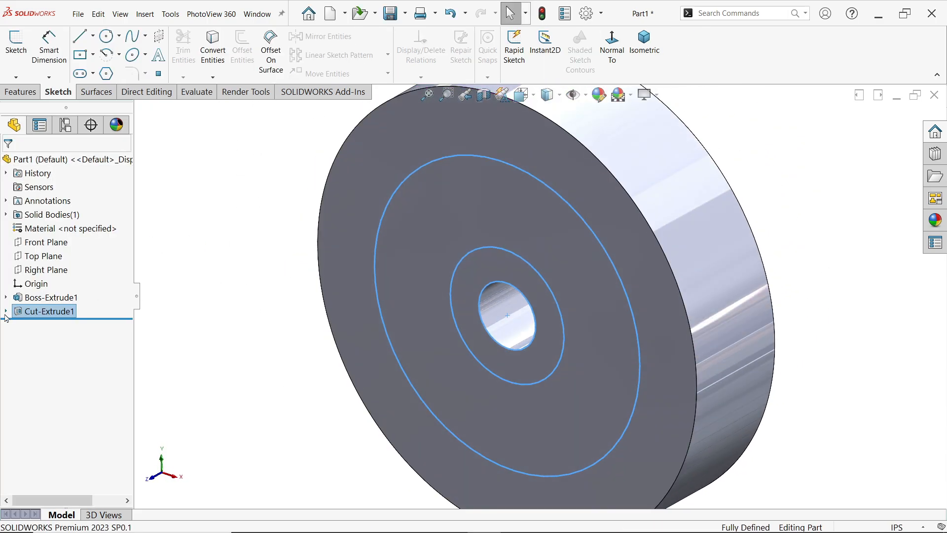
pyautogui.click(6, 311)
pyautogui.click(42, 327)
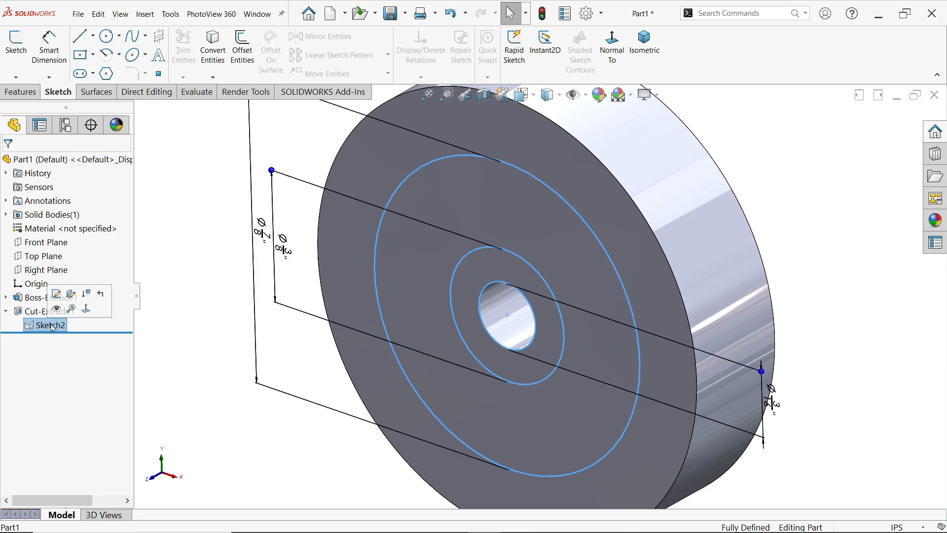
pyautogui.click(21, 93)
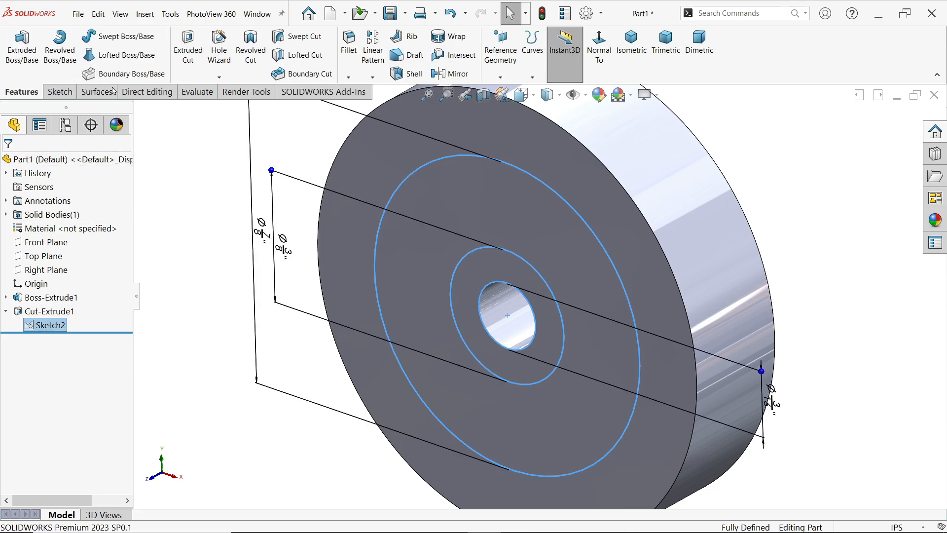
pyautogui.click(193, 54)
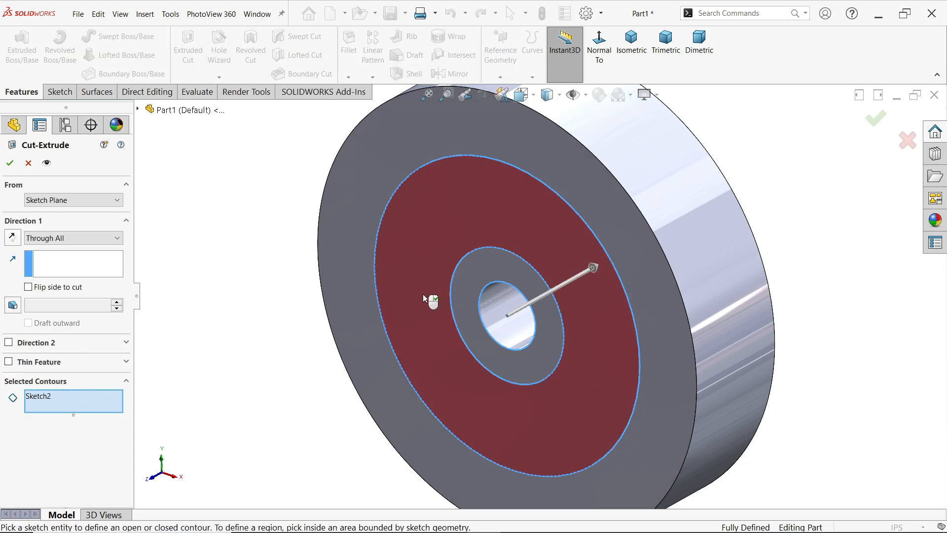
pyautogui.click(424, 274)
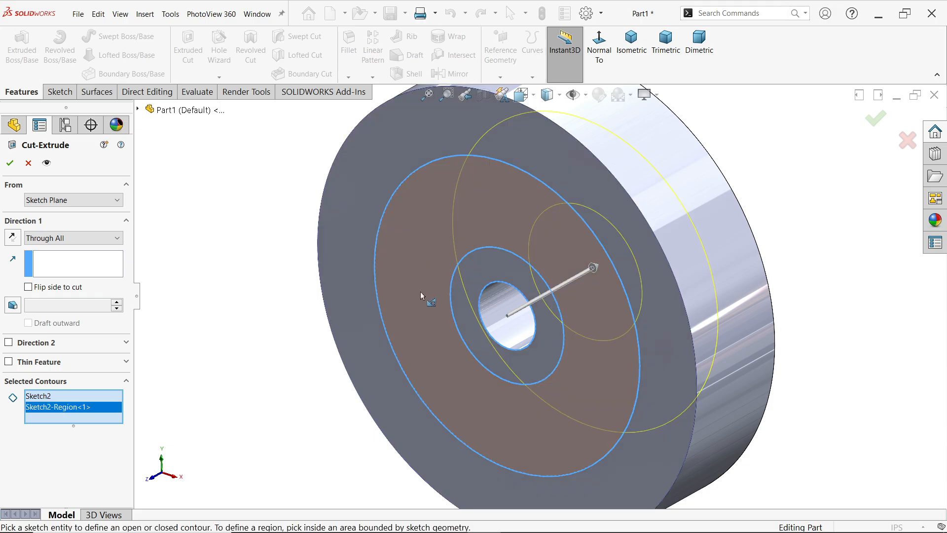
pyautogui.click(61, 239)
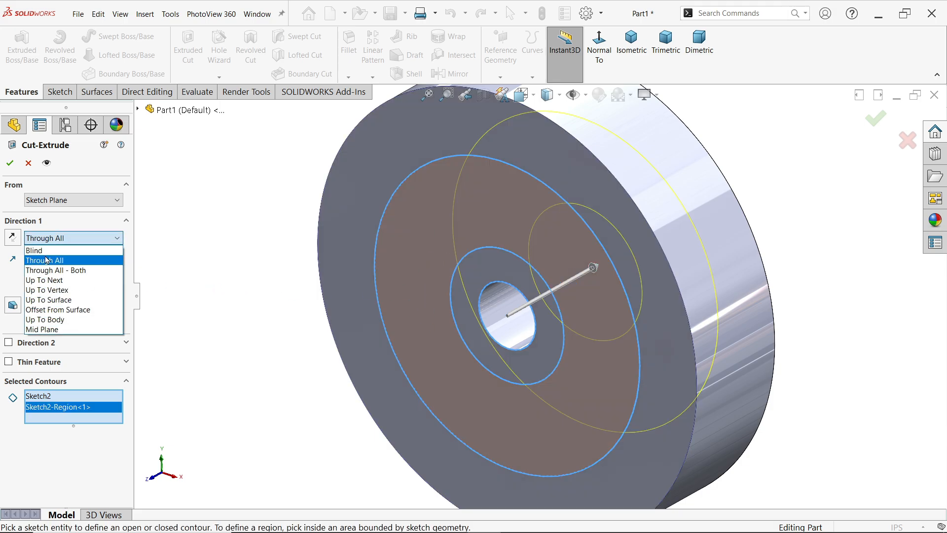
pyautogui.click(46, 250)
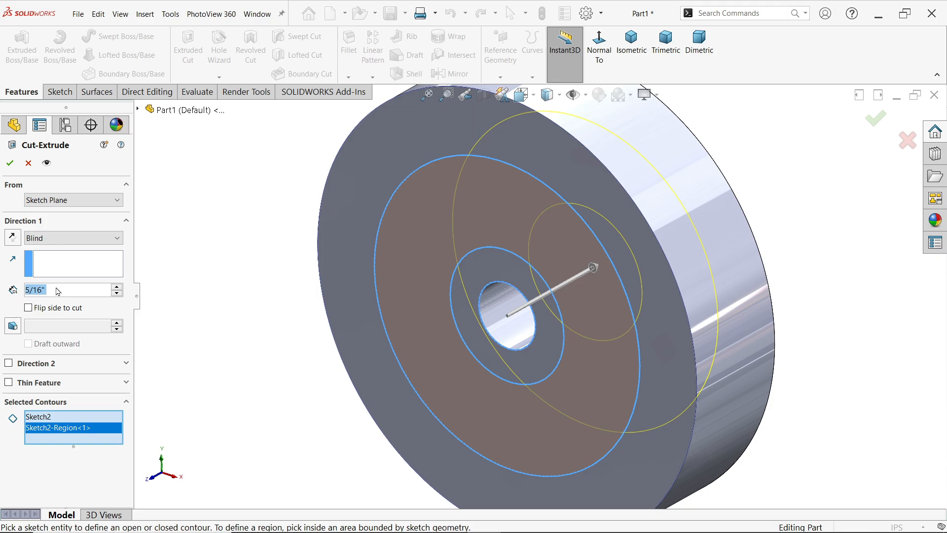
pyautogui.write('0.03')
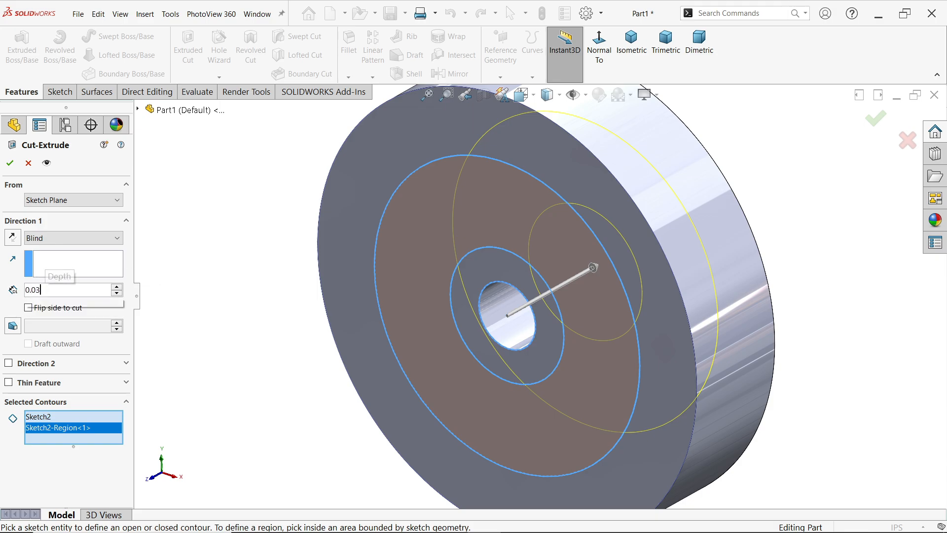
pyautogui.write('2')
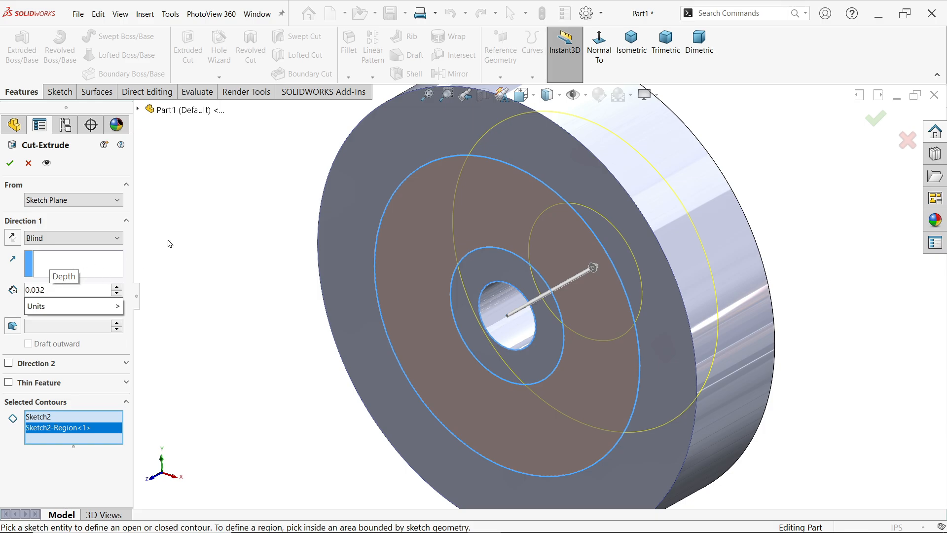
pyautogui.press('Return')
pyautogui.click(9, 165)
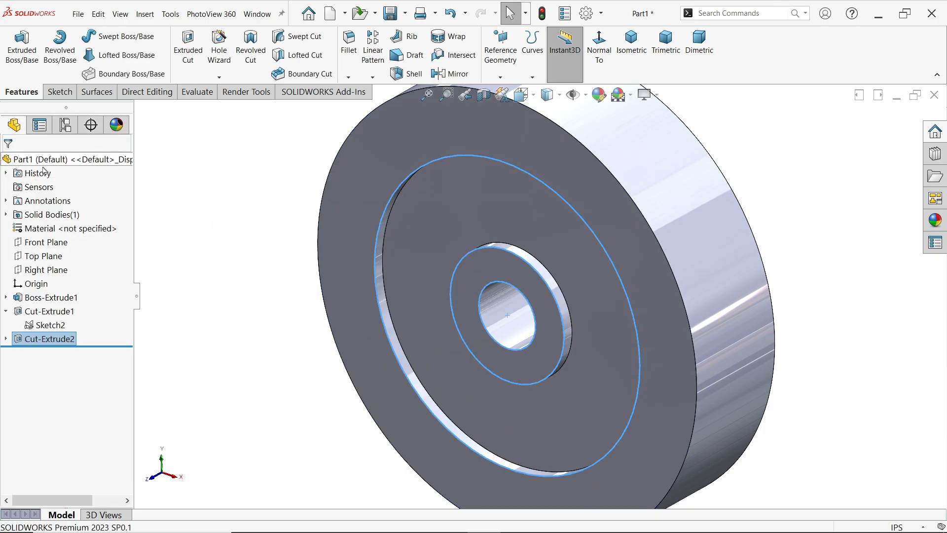
# Mirror the ring recess cut about the Front Plane to the flywheel's opposite face, using the full preview option.
pyautogui.scroll(3, 443, 259)
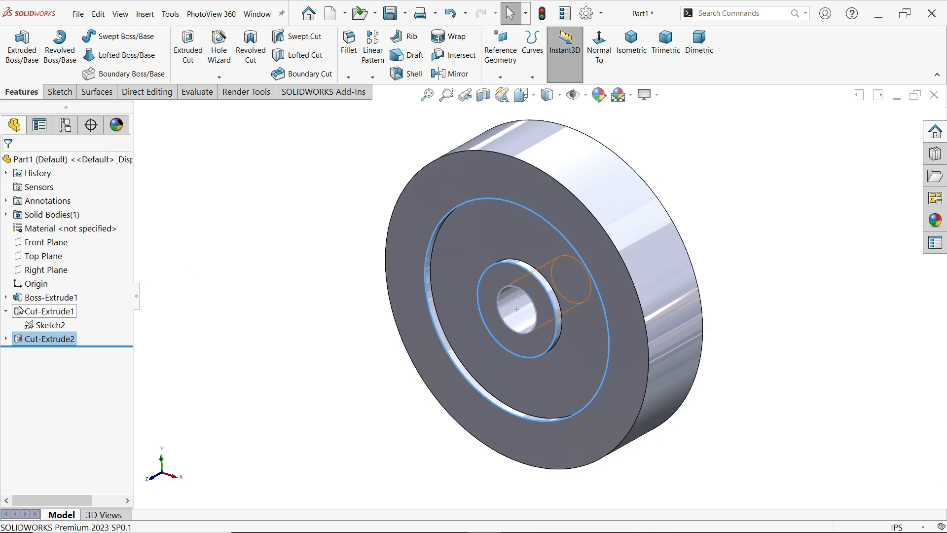
pyautogui.click(242, 271)
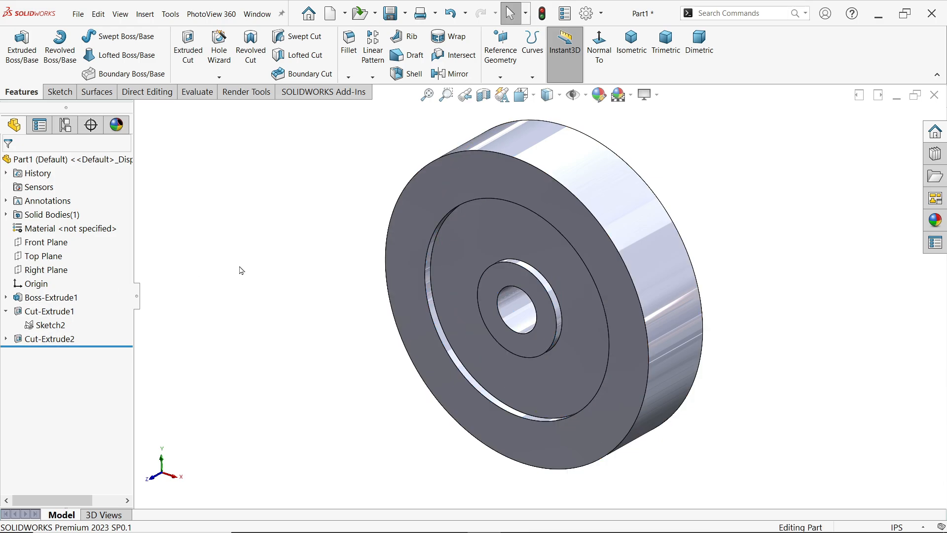
pyautogui.click(454, 75)
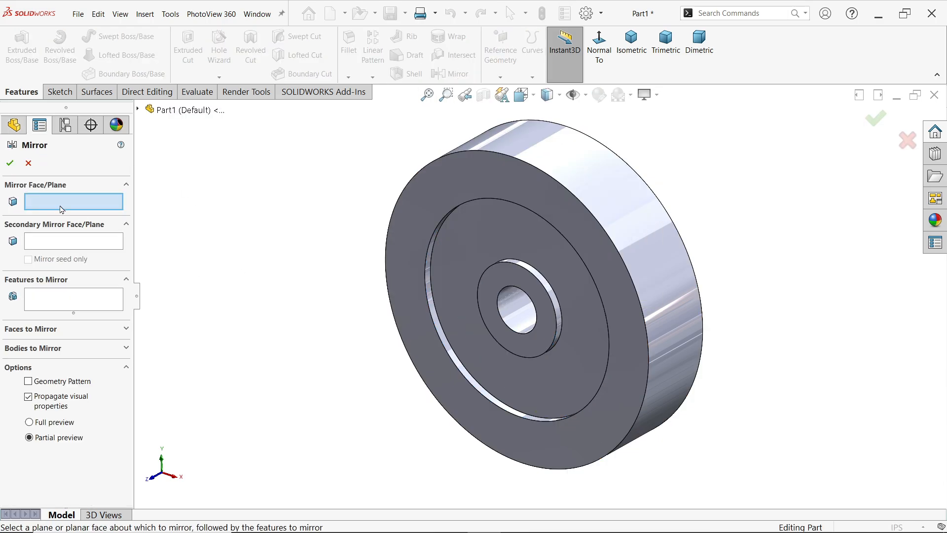
pyautogui.click(138, 110)
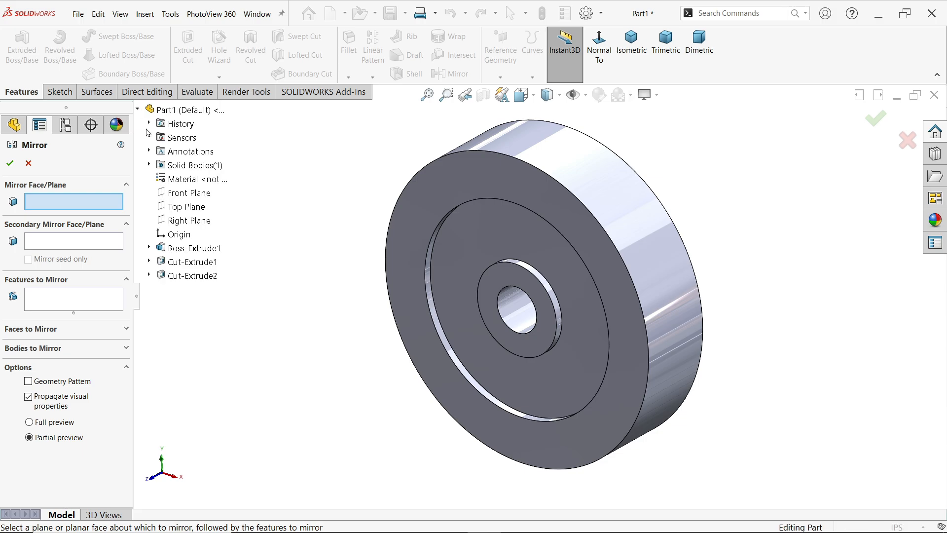
pyautogui.click(195, 197)
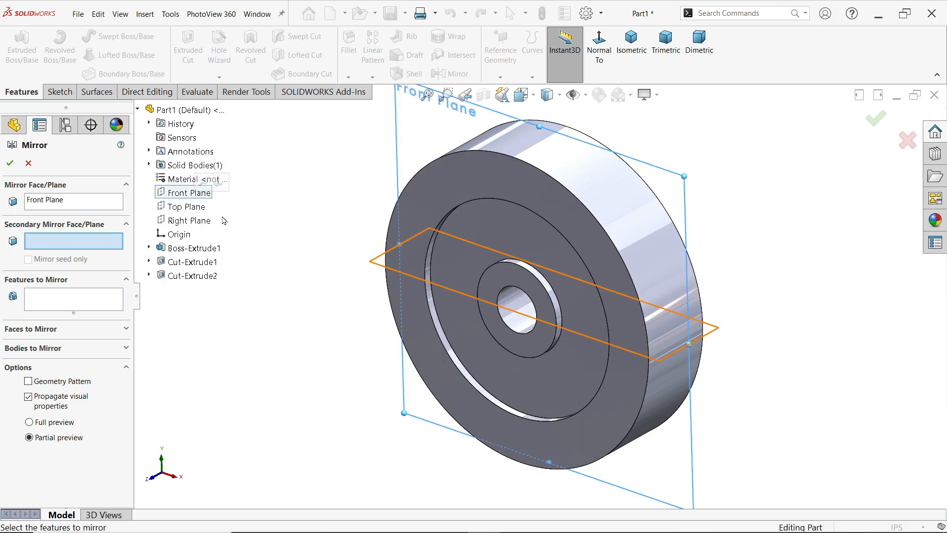
pyautogui.moveTo(284, 254); pyautogui.dragTo(242, 253, button='middle')
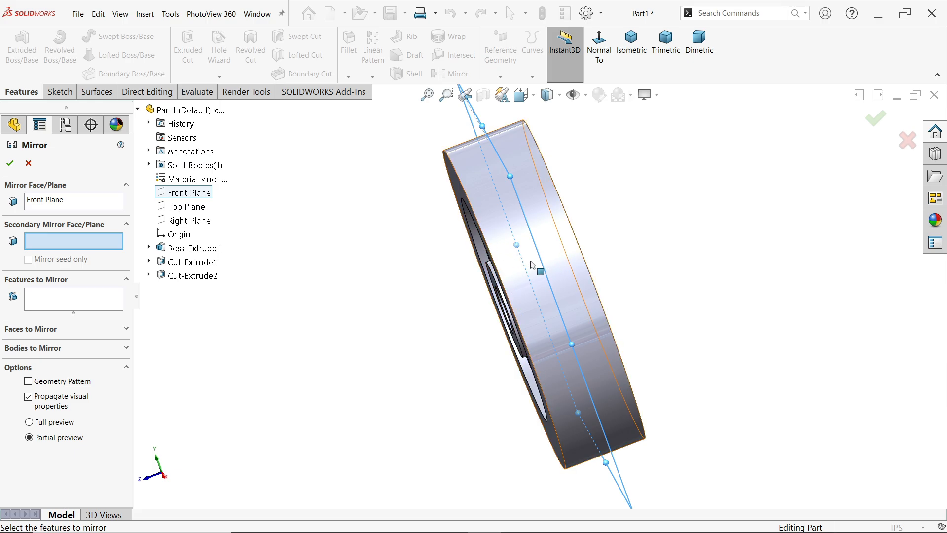
pyautogui.hotkey('ctrl', '7')
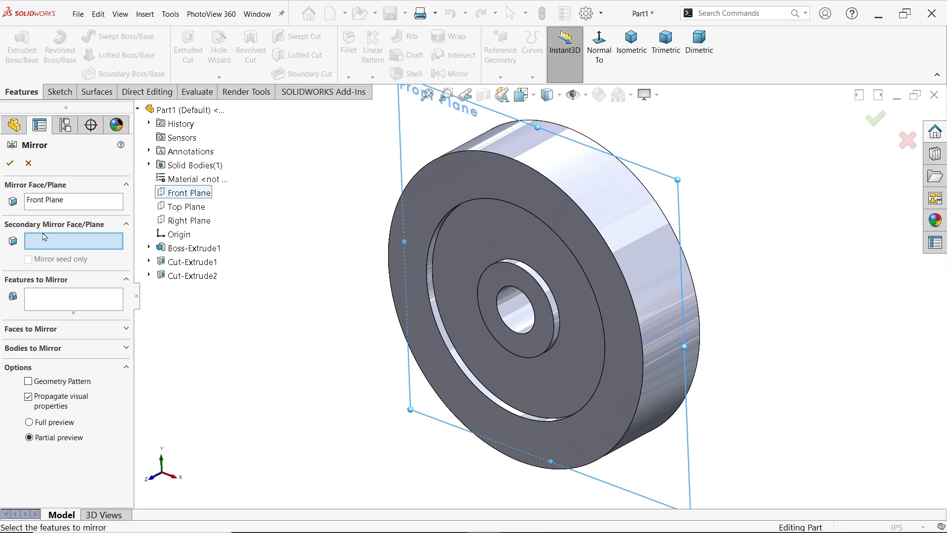
pyautogui.click(46, 302)
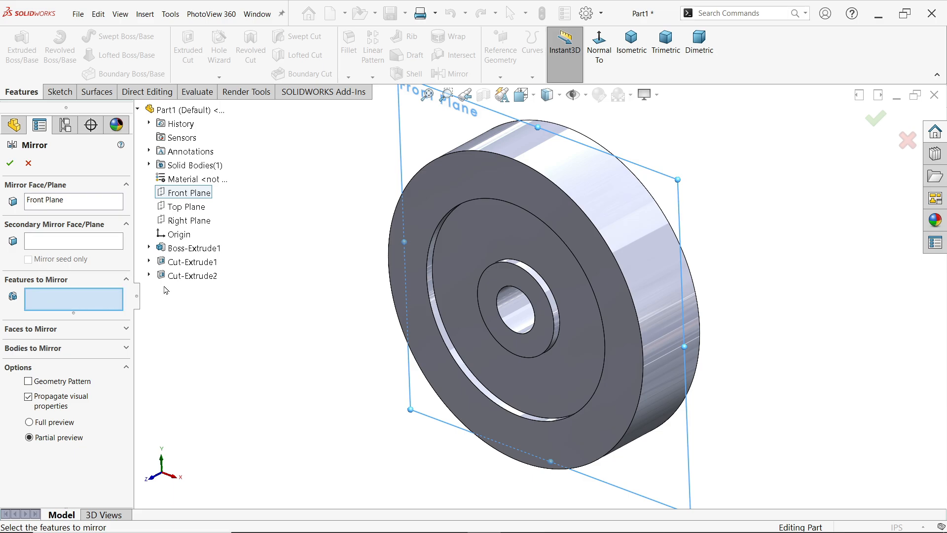
pyautogui.click(193, 276)
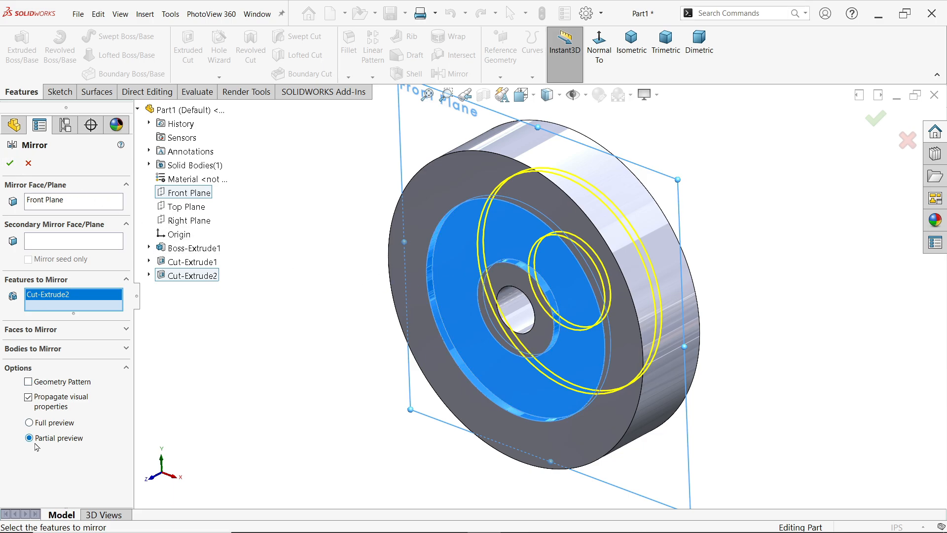
pyautogui.click(29, 423)
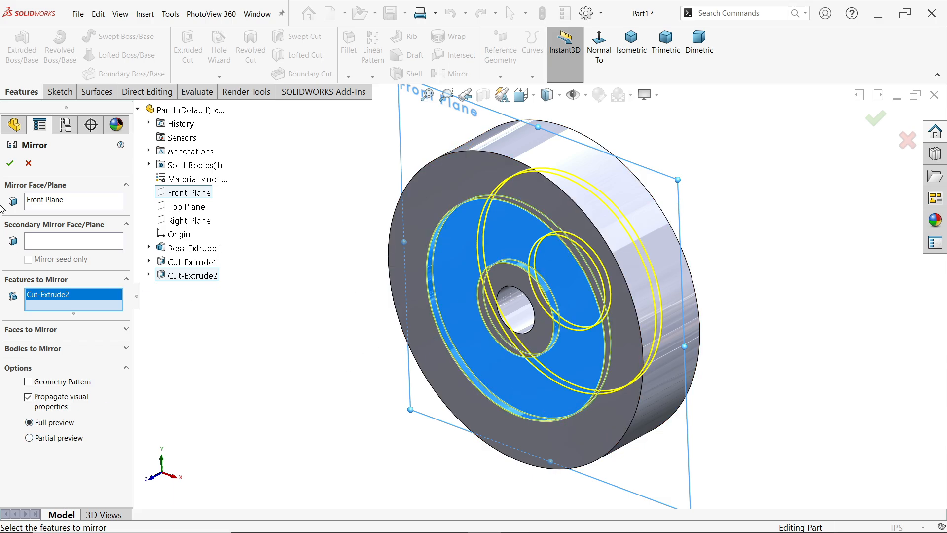
pyautogui.click(10, 163)
pyautogui.moveTo(353, 271)
pyautogui.mouseDown(button='middle')
pyautogui.moveTo(264, 267)
pyautogui.moveTo(361, 273)
pyautogui.mouseUp(button='middle')
# Check the flywheel's radial hole in the drawing image, and create a reference plane parallel to the Top Plane and tangent to the outer rim.
pyautogui.hotkey('alt', 'Tab')
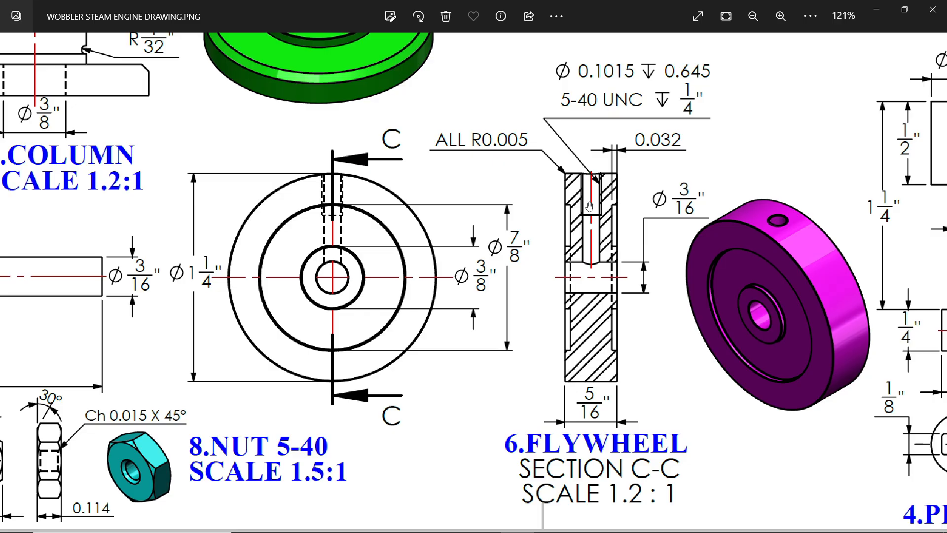
pyautogui.scroll(2, 589, 206)
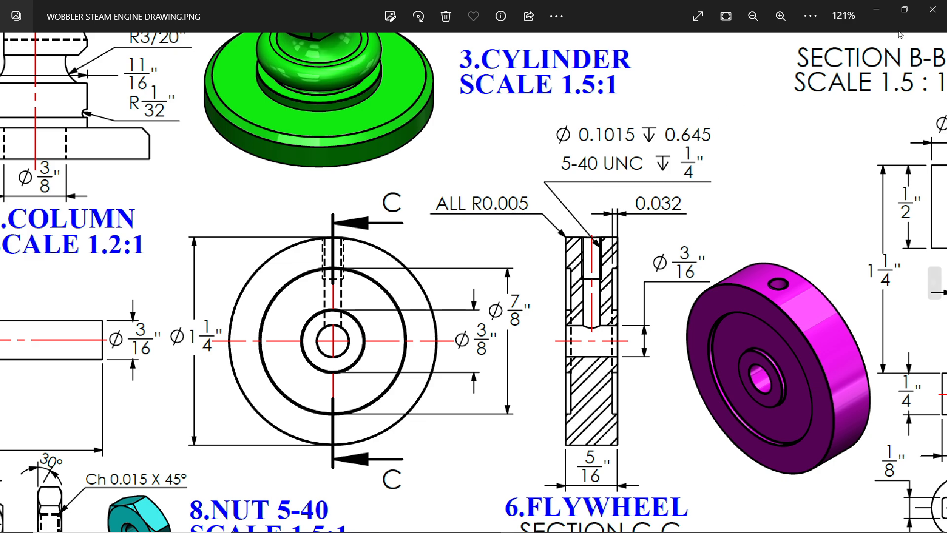
pyautogui.click(878, 12)
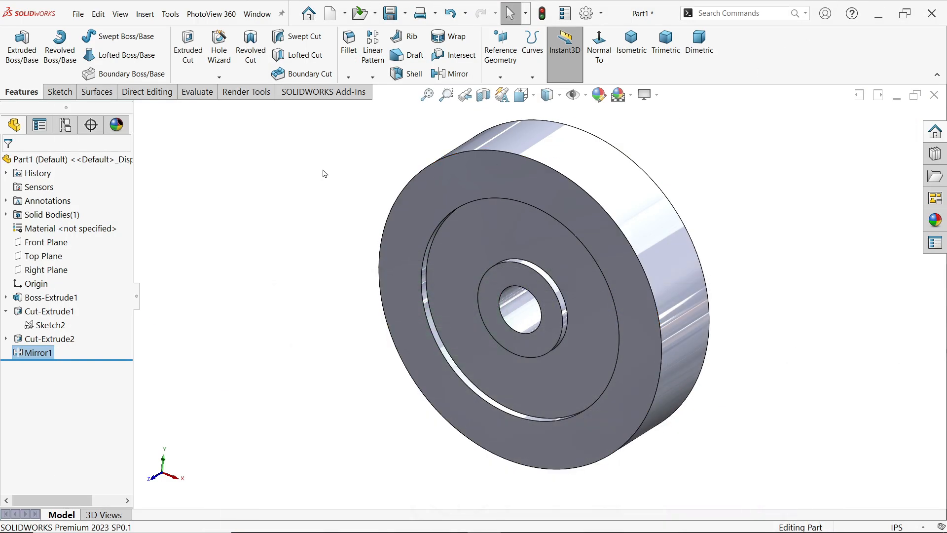
pyautogui.click(324, 174)
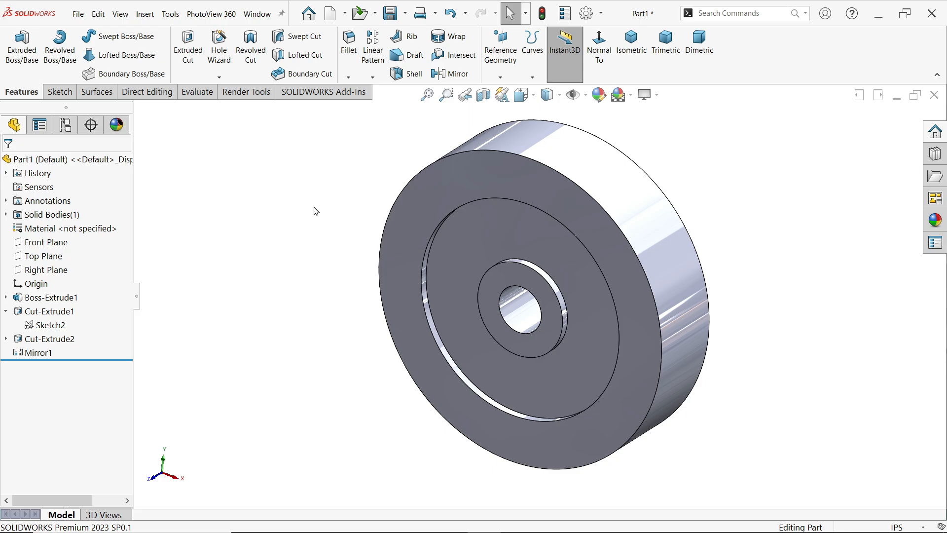
pyautogui.click(633, 68)
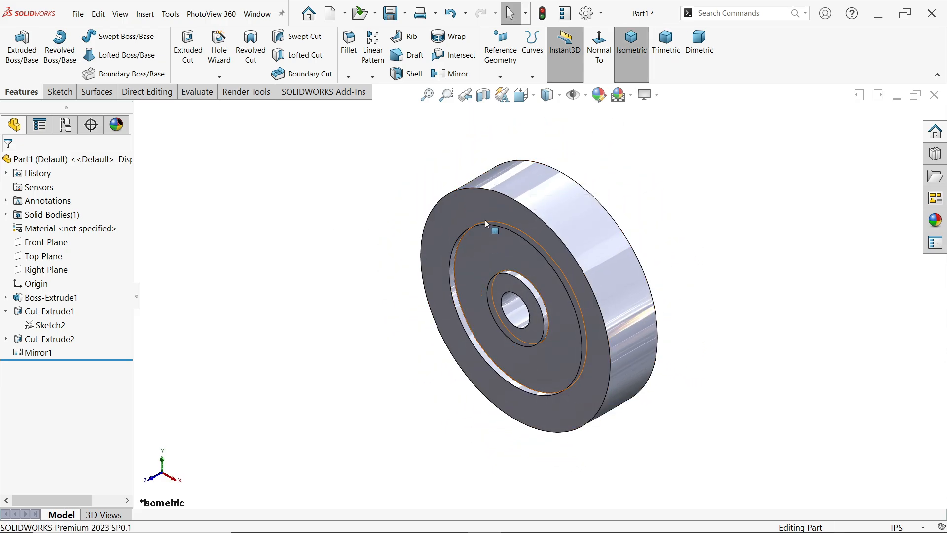
pyautogui.click(501, 76)
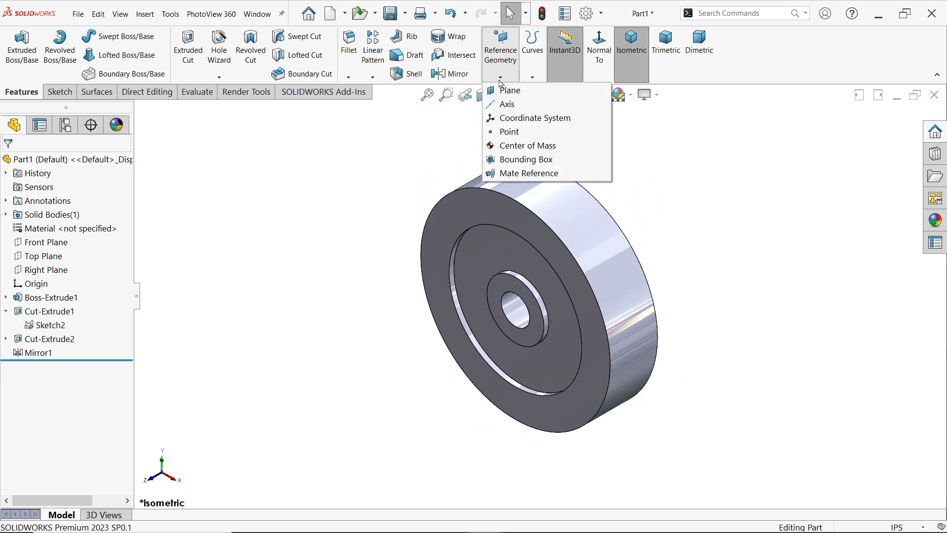
pyautogui.click(508, 91)
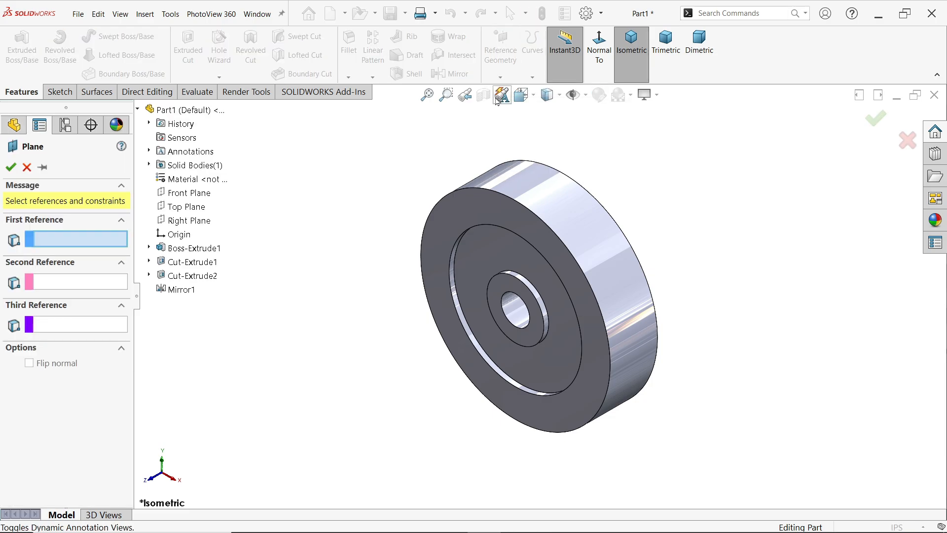
pyautogui.click(188, 207)
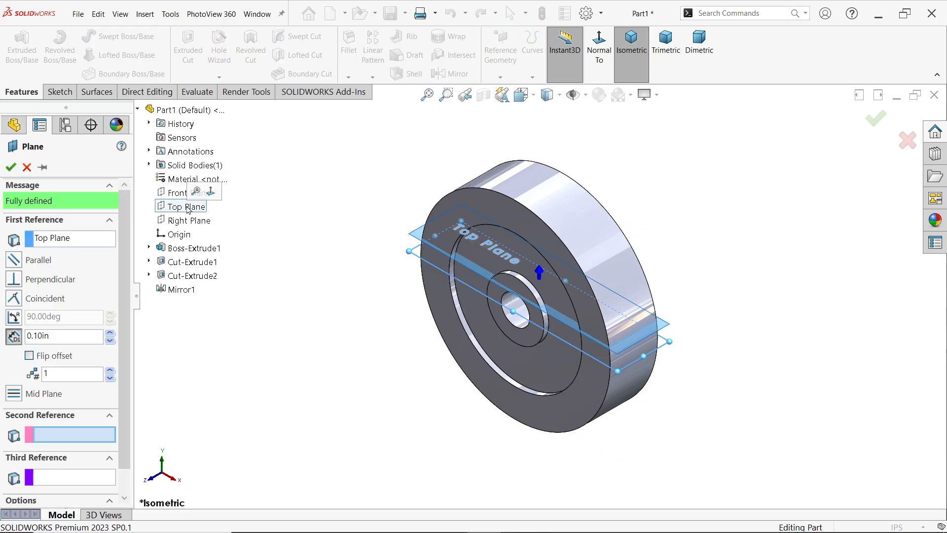
pyautogui.click(542, 193)
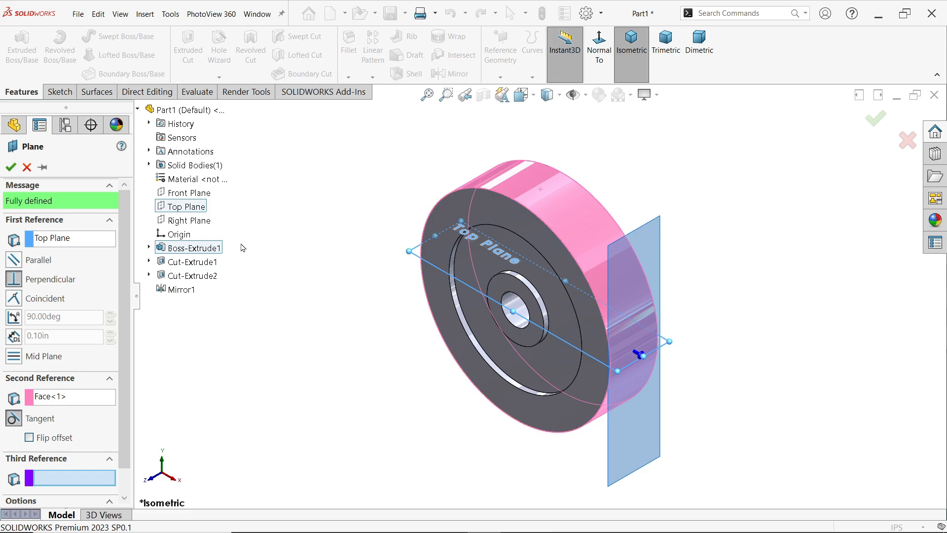
pyautogui.click(11, 265)
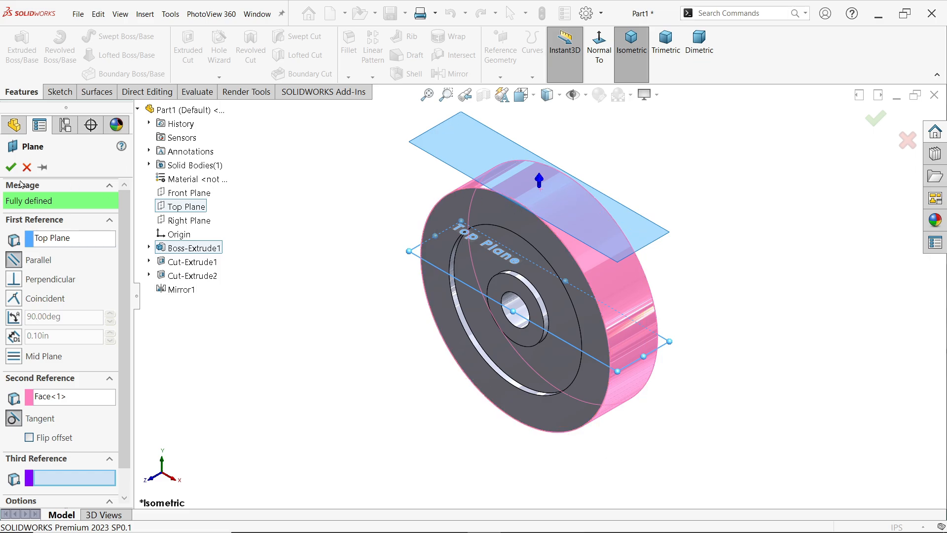
pyautogui.click(13, 168)
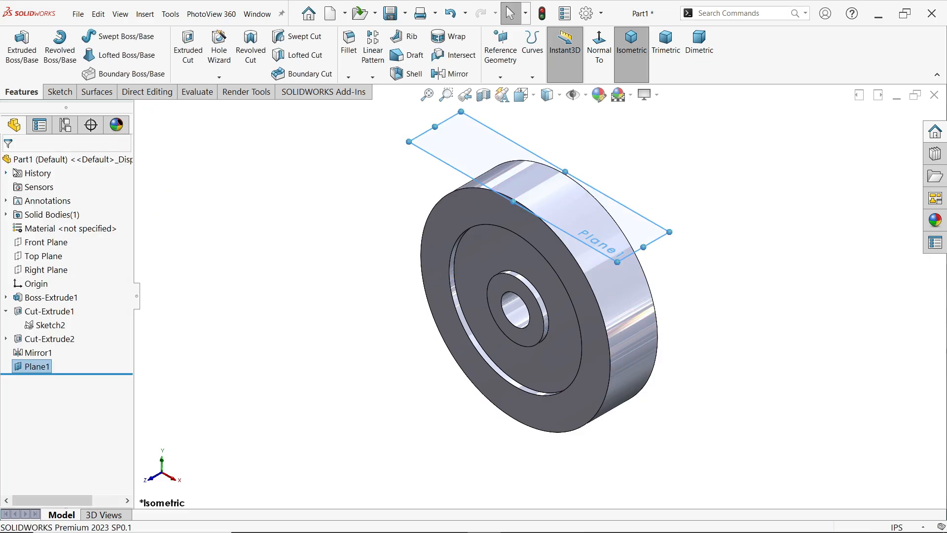
# Start a Hole Wizard straight tap on the new tangent plane, with the ANSI Inch standard and Tapped hole type.
pyautogui.click(59, 92)
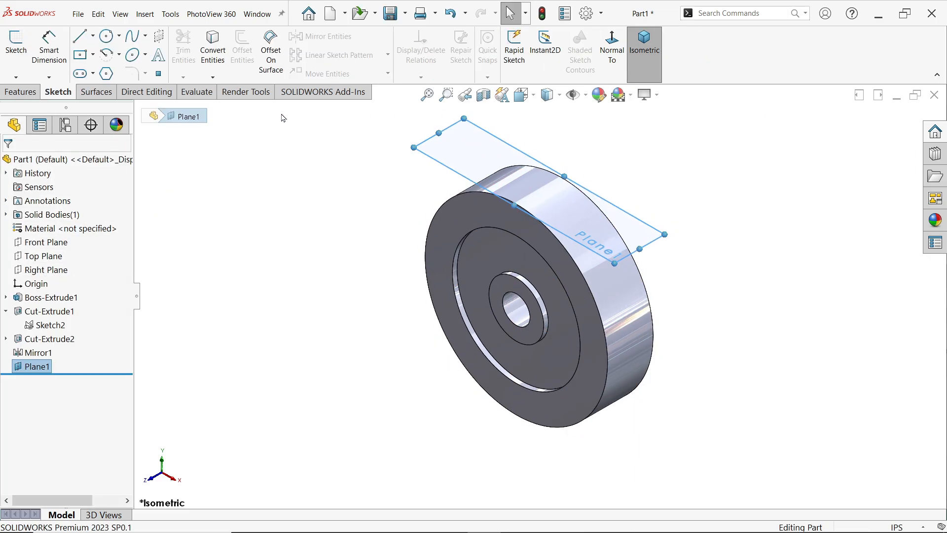
pyautogui.click(24, 92)
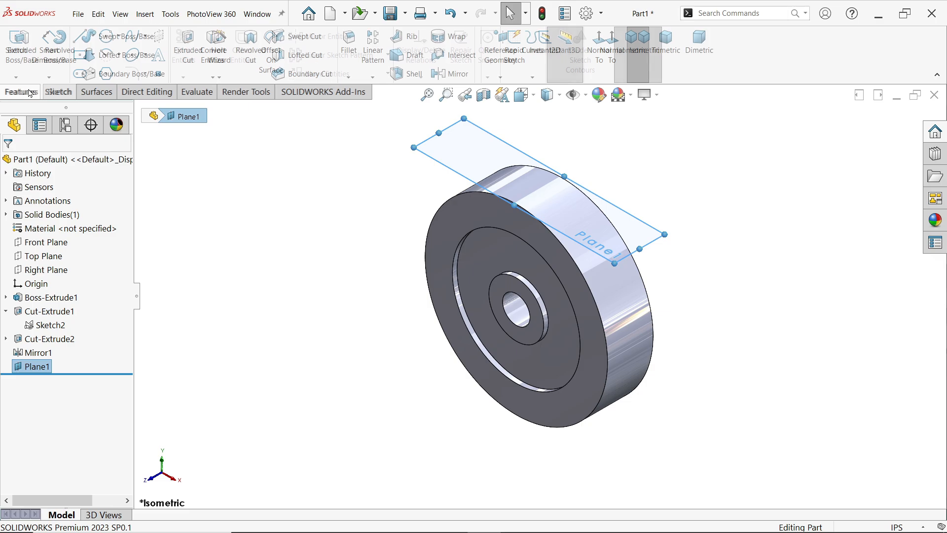
pyautogui.click(221, 54)
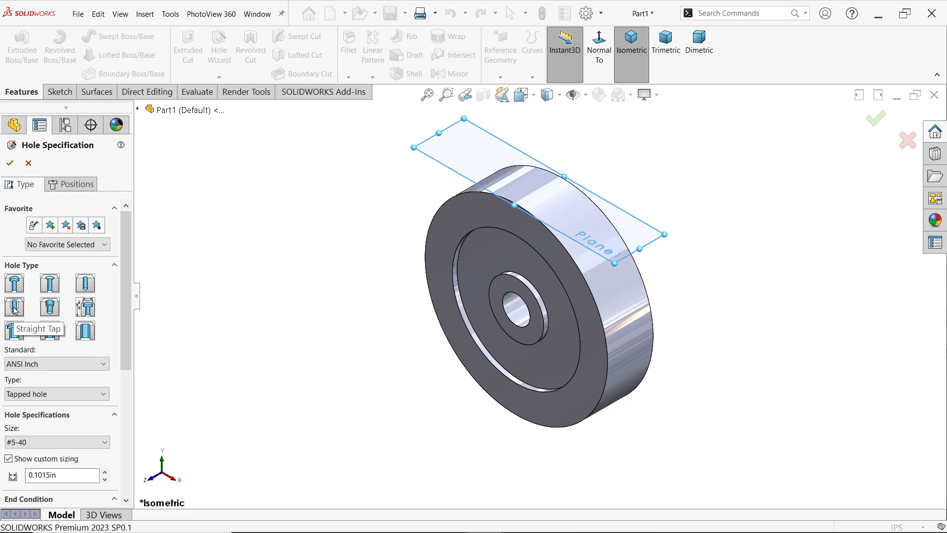
pyautogui.click(40, 366)
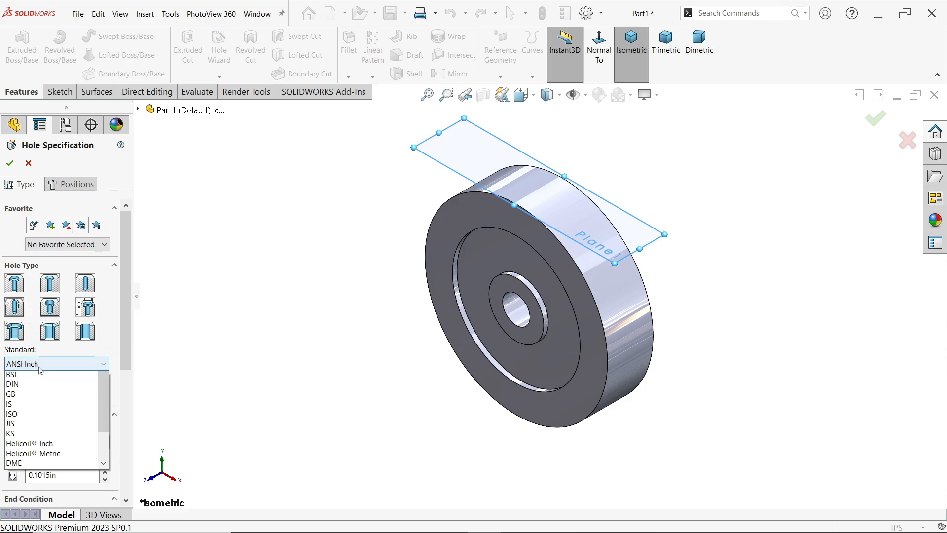
pyautogui.click(39, 368)
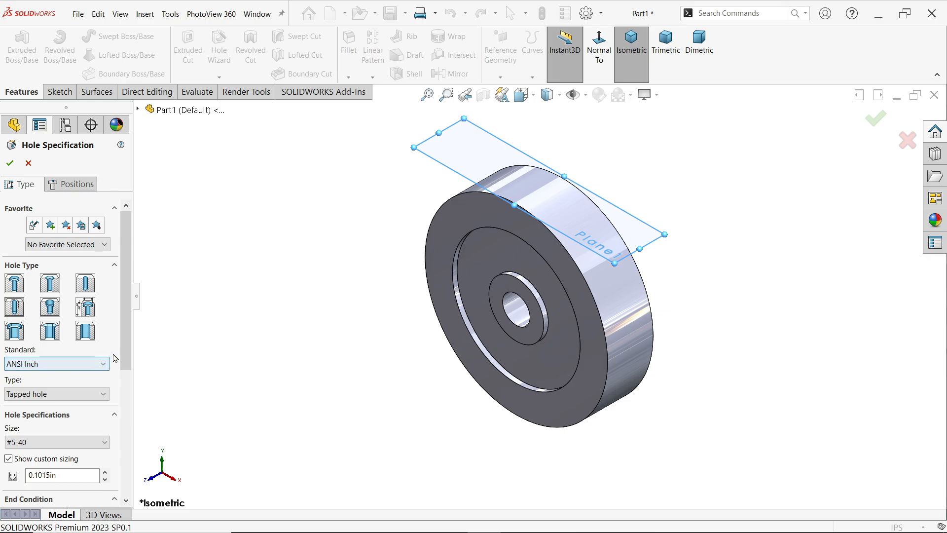
pyautogui.scroll(-3, 103, 350)
pyautogui.click(93, 326)
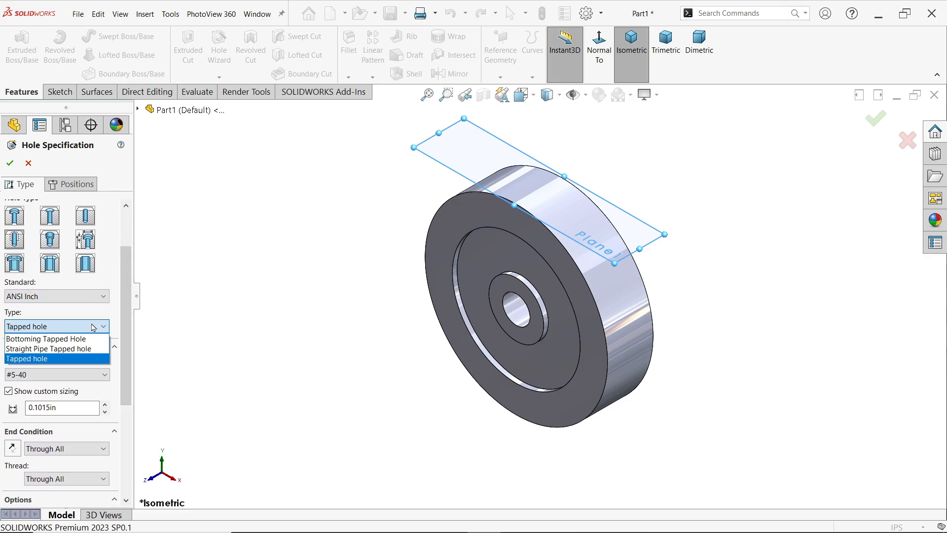
pyautogui.click(93, 326)
# Specify the tapped hole's size as #5-40, with custom sizing shown and a 0.1015 in diameter.
pyautogui.click(81, 376)
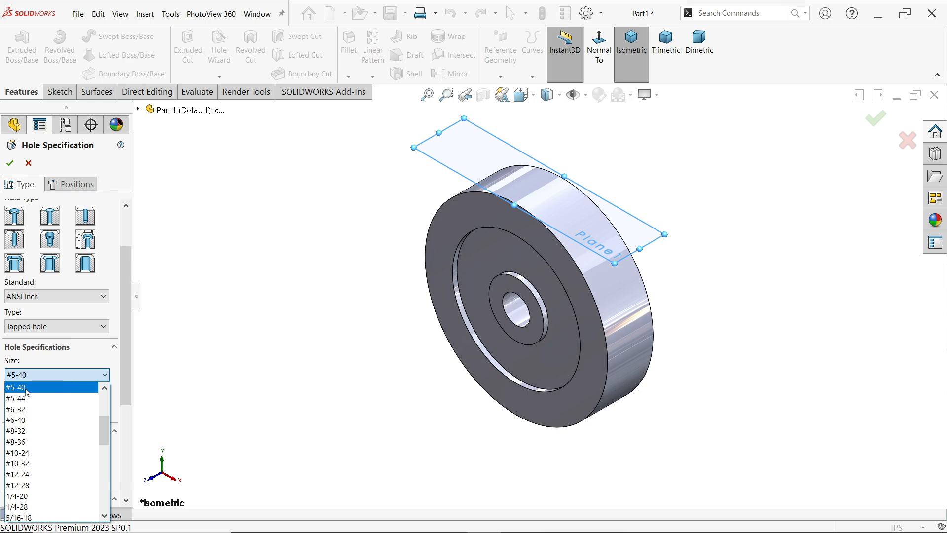
pyautogui.click(54, 376)
pyautogui.click(28, 394)
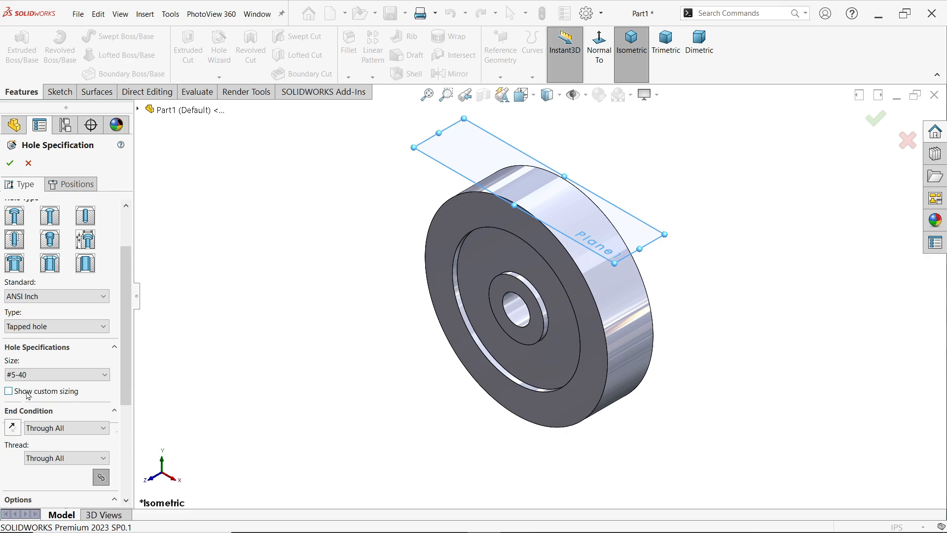
pyautogui.click(27, 393)
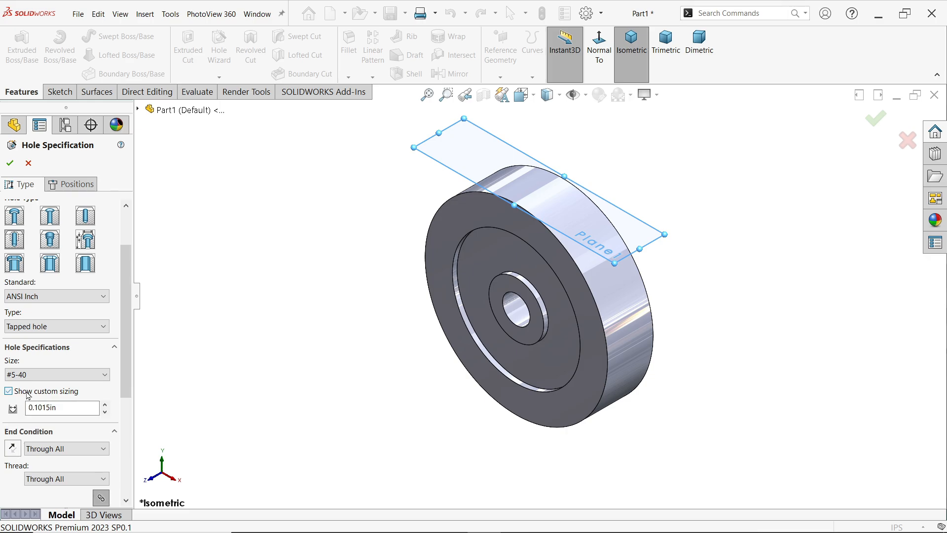
pyautogui.moveTo(66, 408)
pyautogui.mouseDown()
pyautogui.moveTo(22, 409)
pyautogui.moveTo(48, 410)
pyautogui.mouseUp()
pyautogui.click(69, 413)
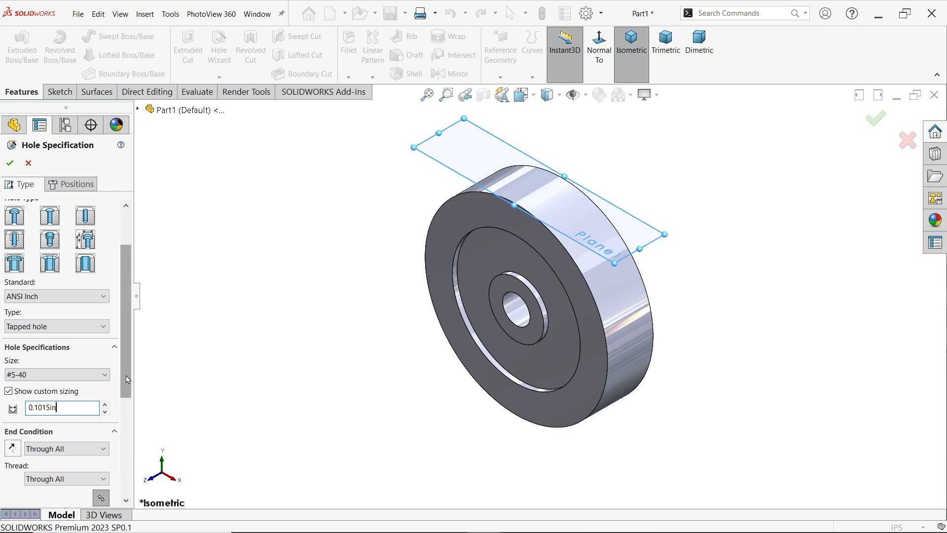
# Set the tapped hole's end condition to Blind with a hole depth of 0.645 in.
pyautogui.scroll(-3, 69, 409)
pyautogui.click(55, 368)
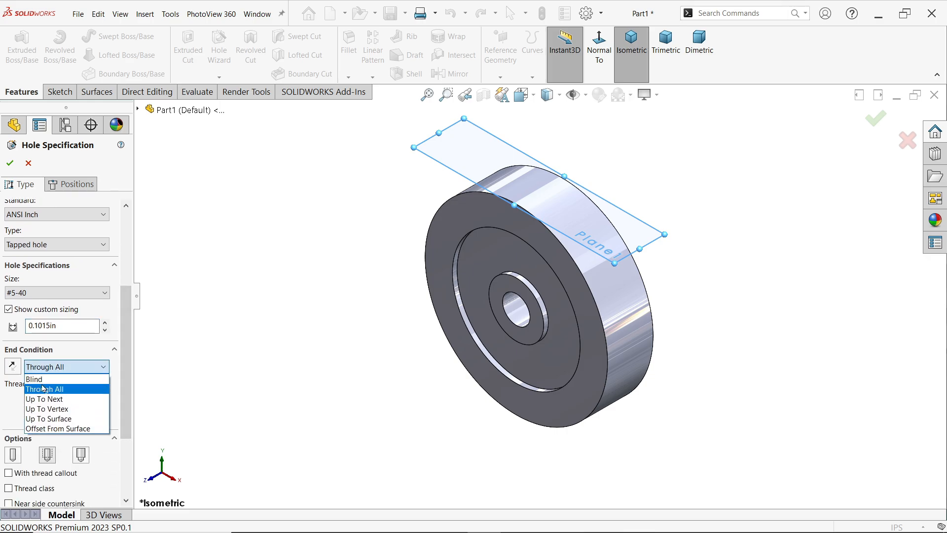
pyautogui.click(45, 377)
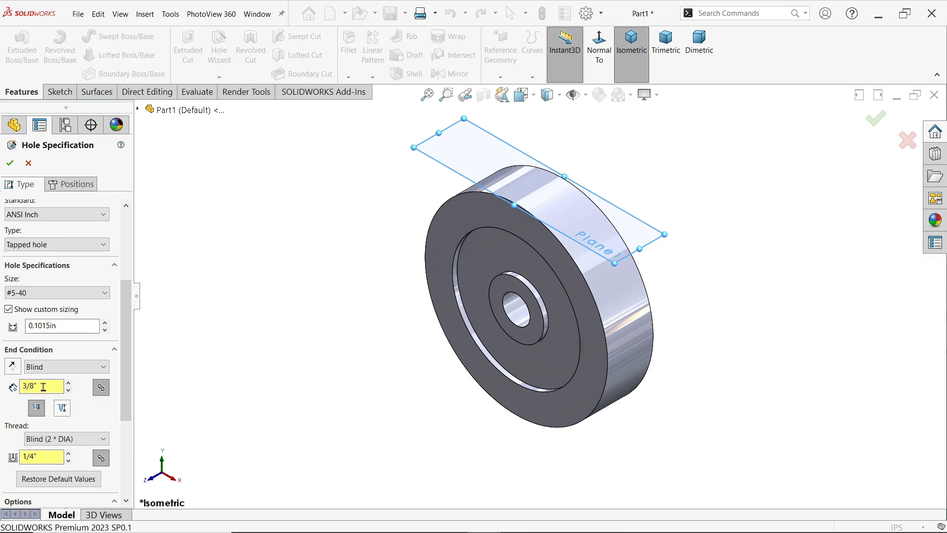
pyautogui.moveTo(43, 386); pyautogui.dragTo(9, 387)
pyautogui.write('0.645')
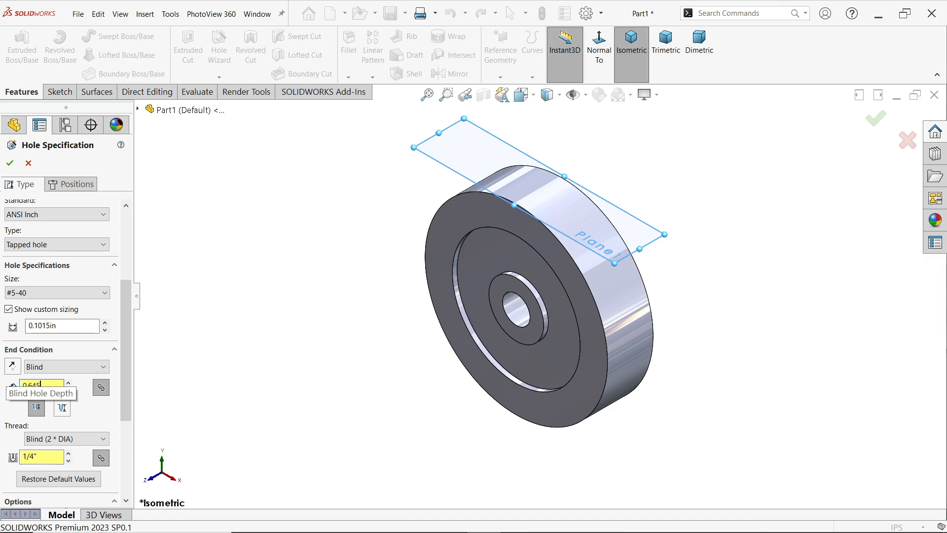
pyautogui.click(196, 369)
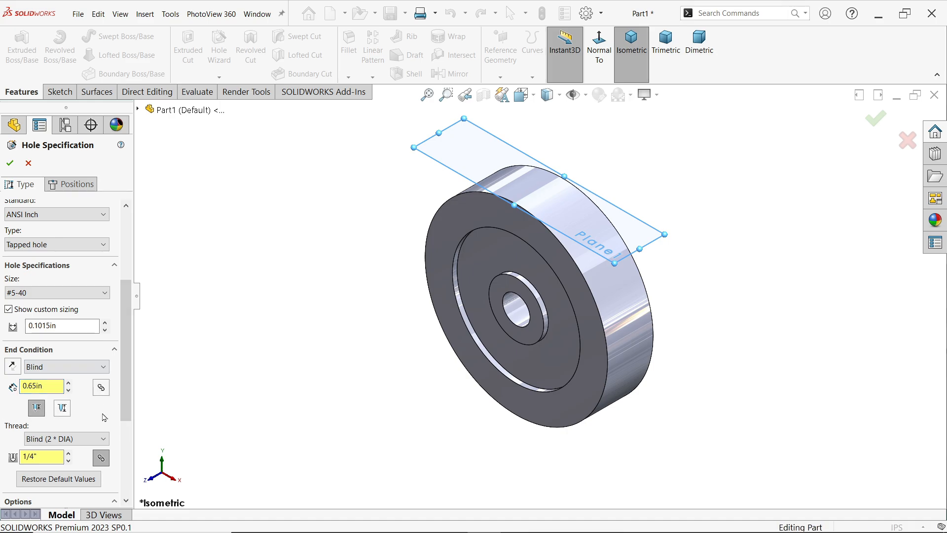
# Set the tapped hole's thread to Blind (2 * DIA) and include the thread callout.
pyautogui.moveTo(129, 404); pyautogui.dragTo(128, 432)
pyautogui.click(78, 378)
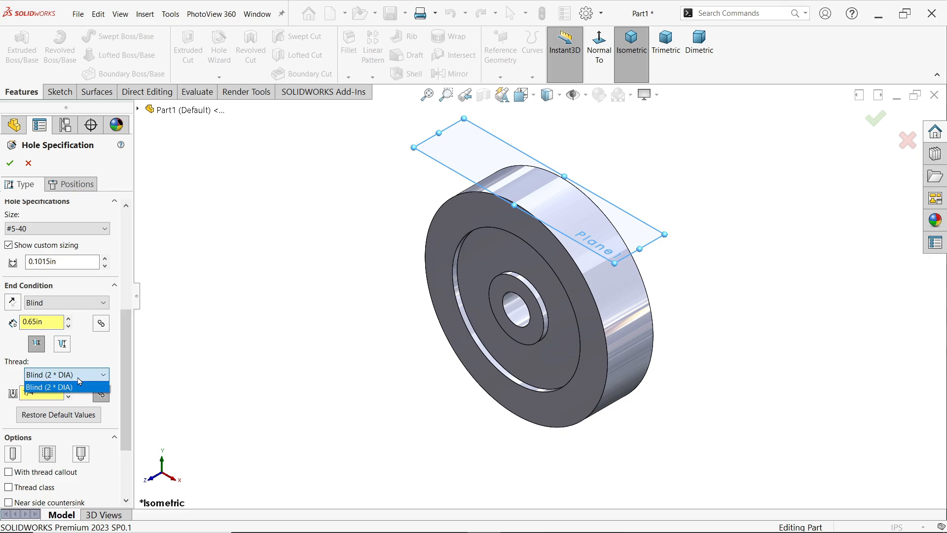
pyautogui.click(78, 377)
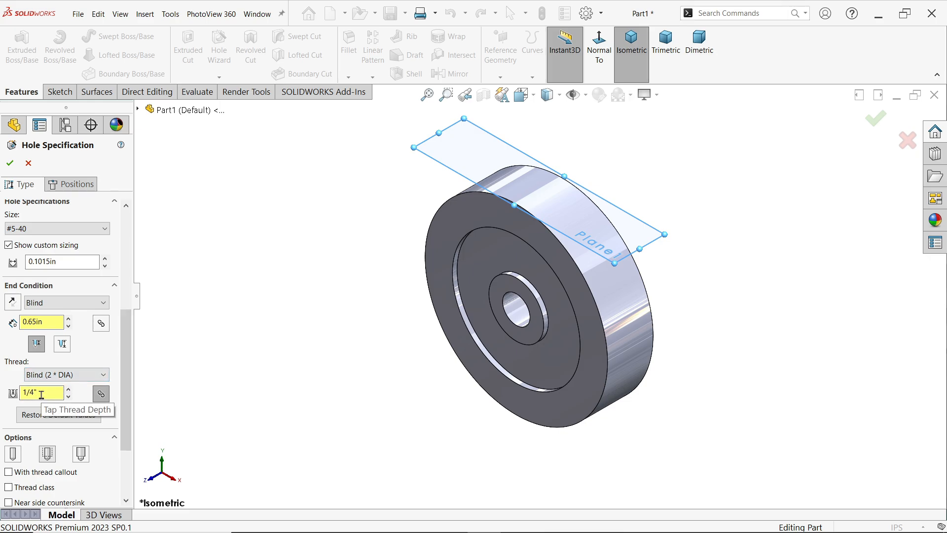
pyautogui.scroll(-3, 44, 385)
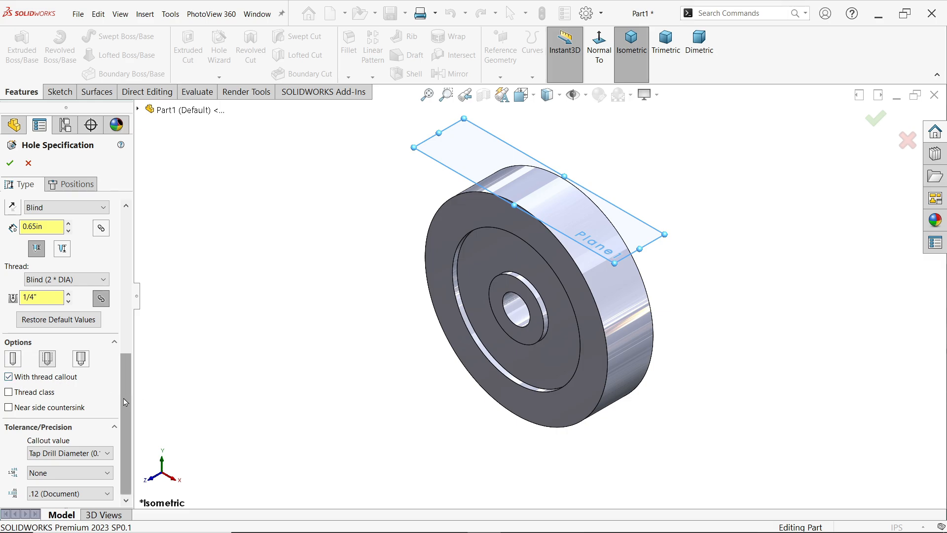
pyautogui.scroll(3, 126, 357)
pyautogui.moveTo(126, 357); pyautogui.dragTo(132, 267)
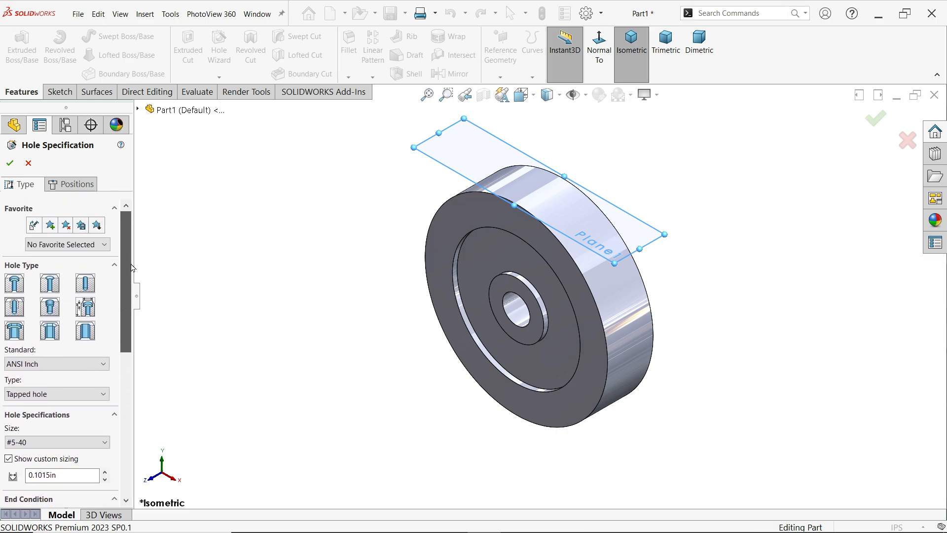
# Position the #5-40 tapped hole at the origin on the tangent plane and create it.
pyautogui.click(82, 184)
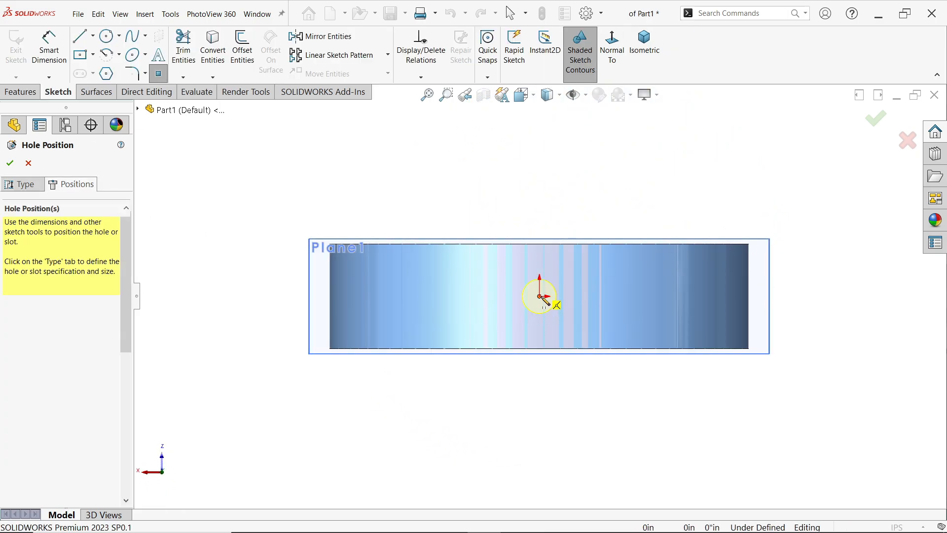
pyautogui.click(540, 297)
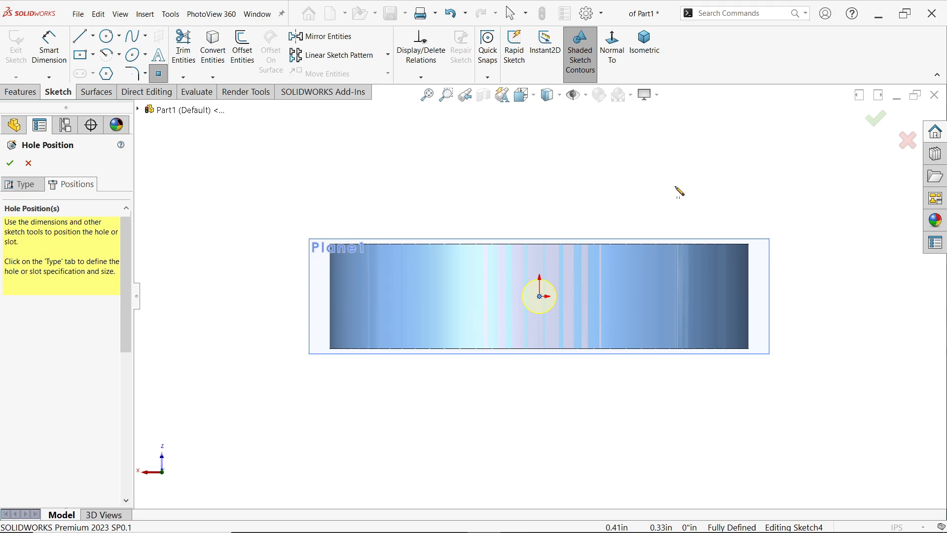
pyautogui.press('Escape')
pyautogui.scroll(2, 735, 259)
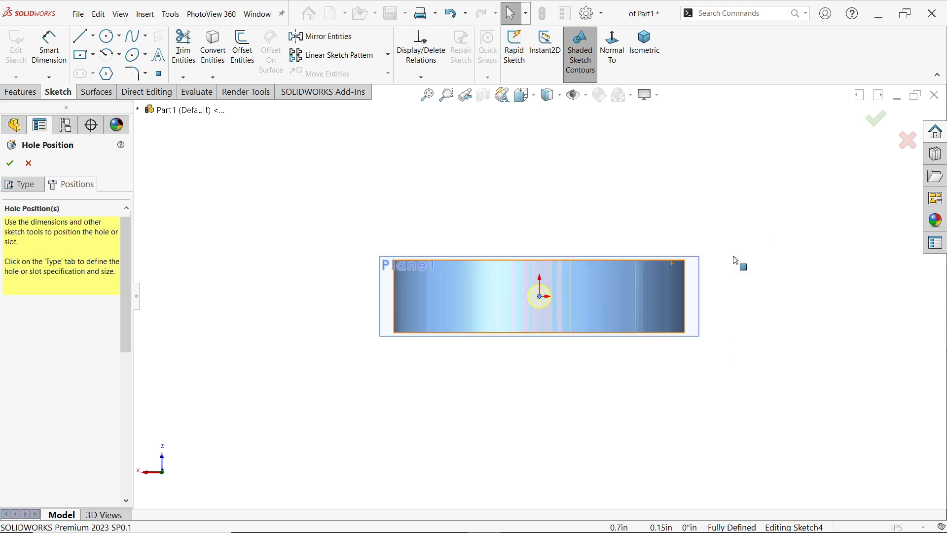
pyautogui.click(645, 49)
pyautogui.moveTo(562, 235); pyautogui.dragTo(584, 262, button='middle')
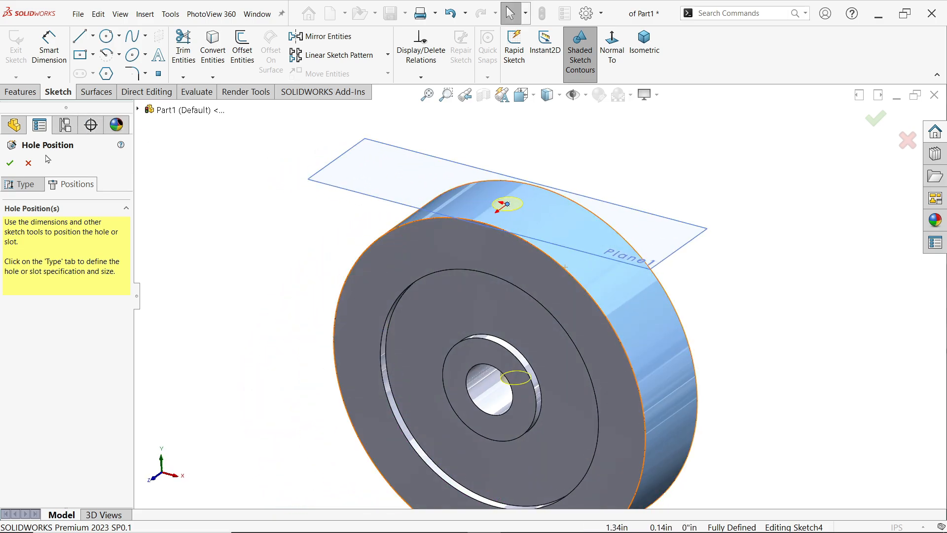
pyautogui.click(9, 163)
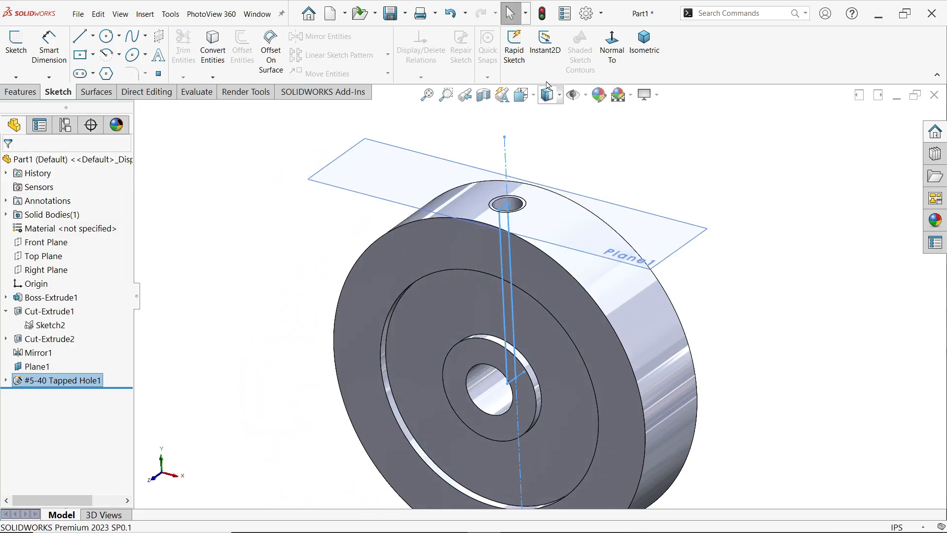
# Turn on shaded cosmetic threads in the document's detailing settings.
pyautogui.click(587, 14)
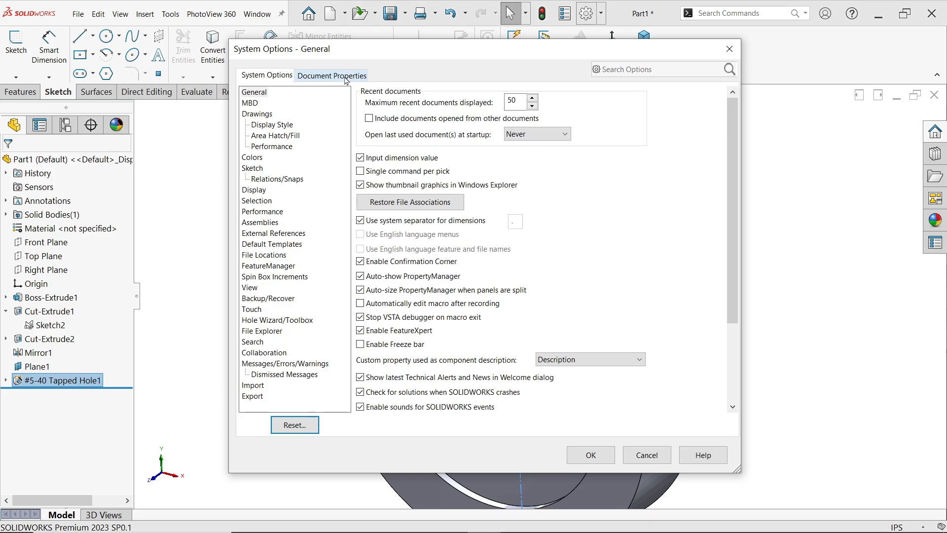
pyautogui.click(345, 77)
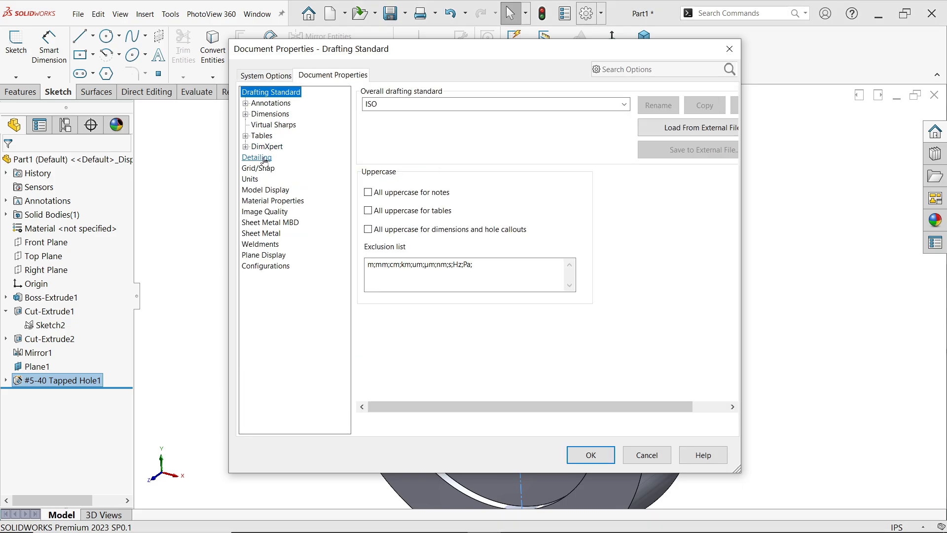
pyautogui.click(263, 158)
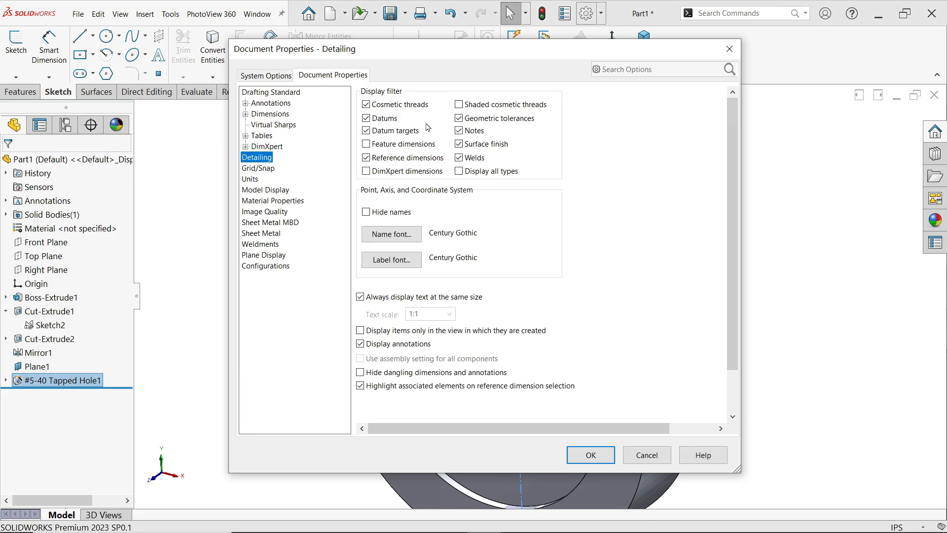
pyautogui.click(595, 454)
# Hide the reference plane tangent to the flywheel's rim.
pyautogui.scroll(-5, 553, 227)
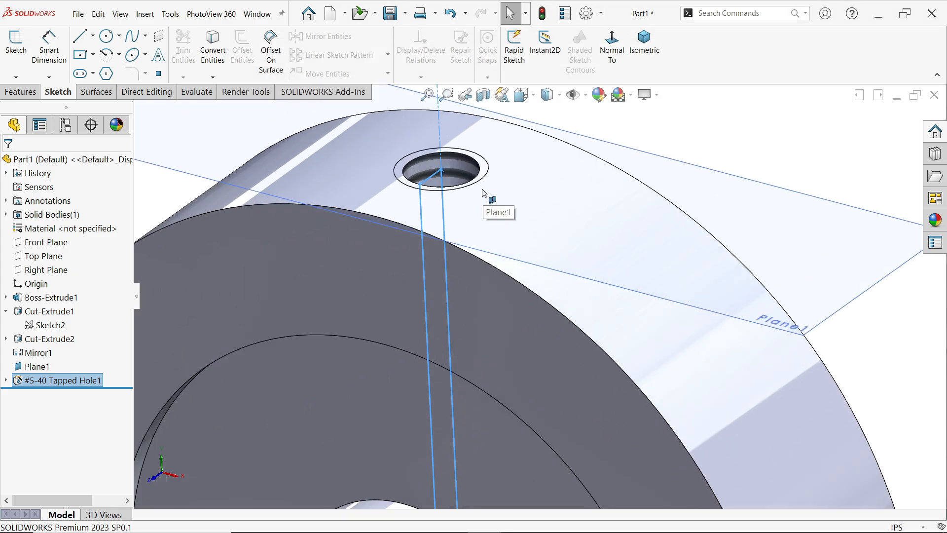
pyautogui.moveTo(483, 190); pyautogui.dragTo(490, 212, button='middle')
pyautogui.scroll(5, 552, 205)
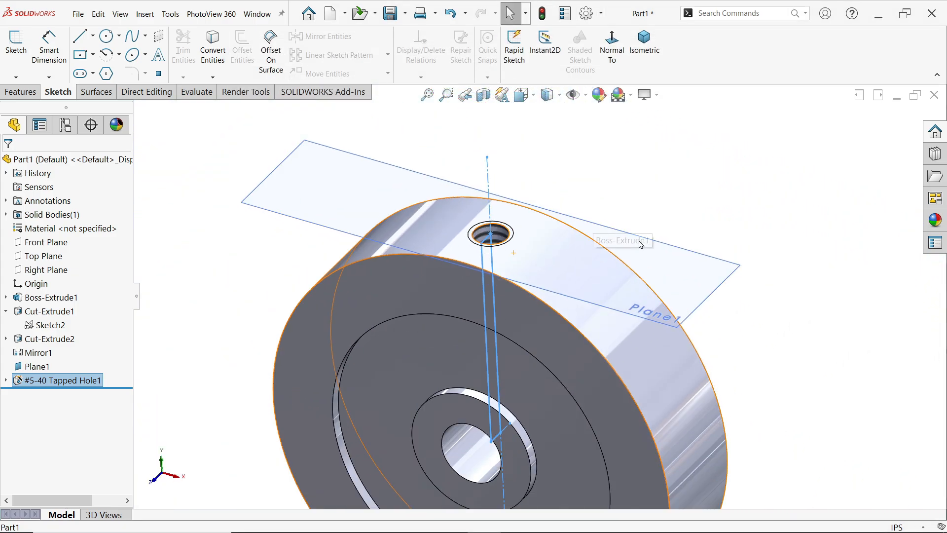
pyautogui.click(691, 259)
pyautogui.click(742, 225)
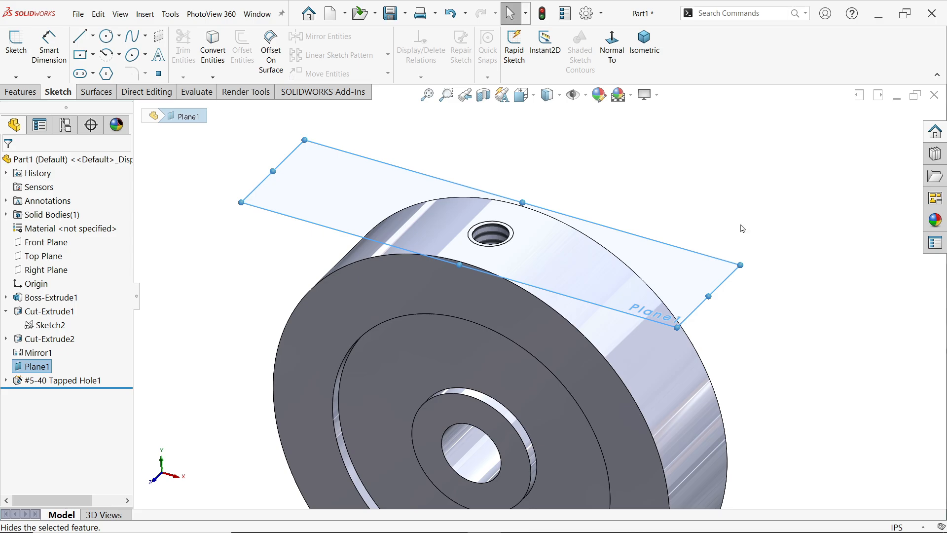
# Start a symmetric constant-size fillet with a radius of 0.005 in.
pyautogui.click(30, 93)
pyautogui.click(349, 47)
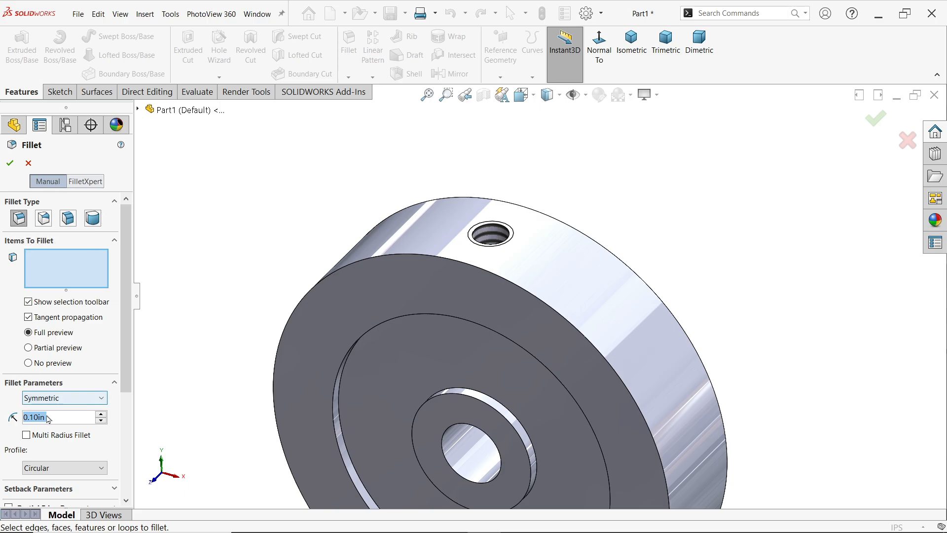
pyautogui.write('0.005')
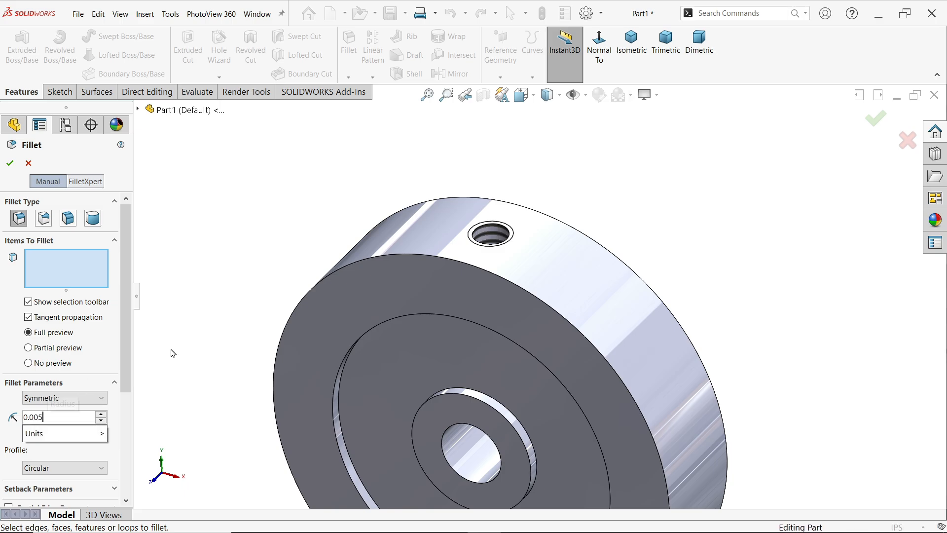
pyautogui.click(58, 274)
pyautogui.scroll(5, 454, 281)
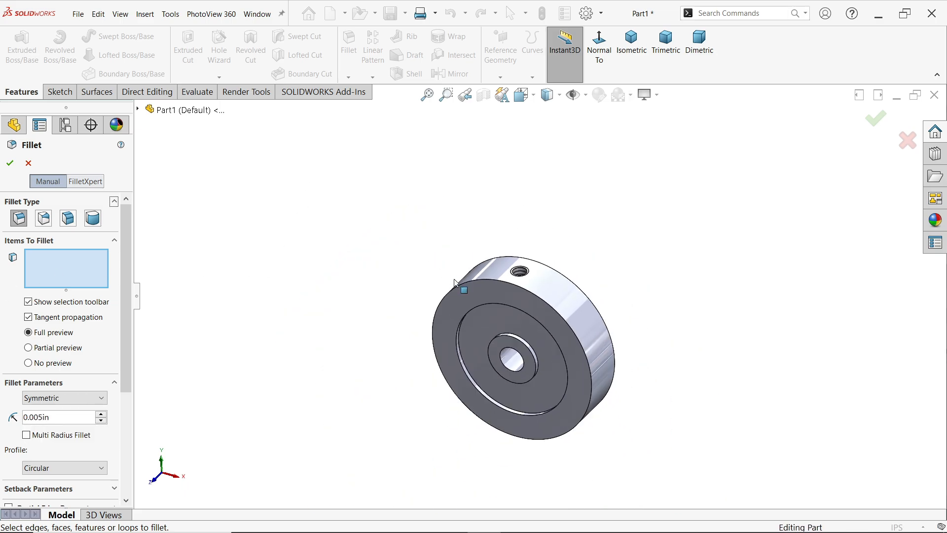
pyautogui.scroll(-6, 555, 331)
pyautogui.click(597, 232)
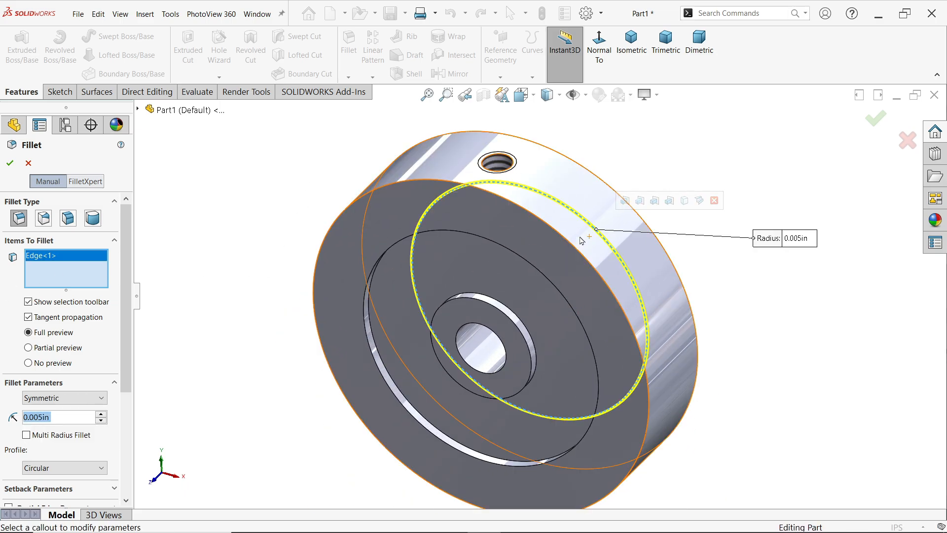
pyautogui.rightClick(63, 274)
pyautogui.click(88, 282)
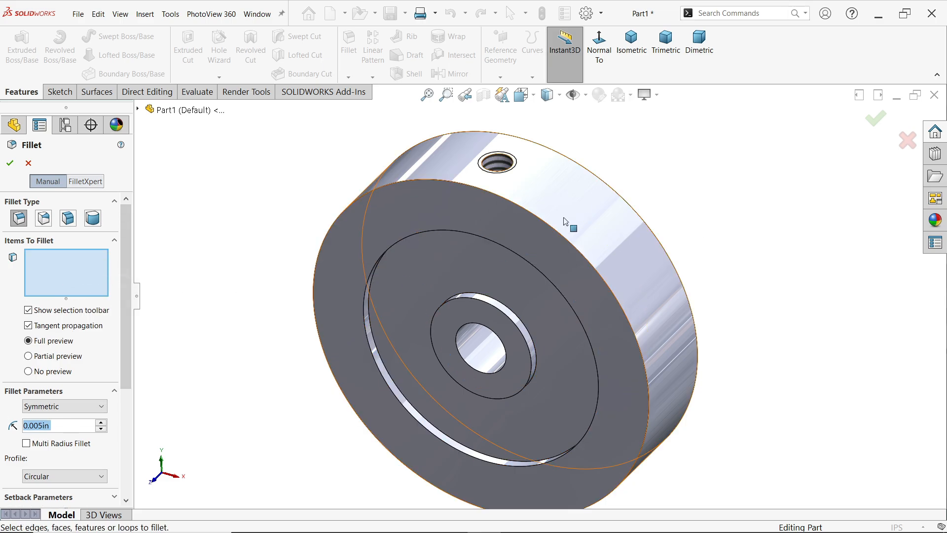
# Select the cylindrical rim face and the front side's outer ring, recess floor and hub faces for the fillet.
pyautogui.click(574, 225)
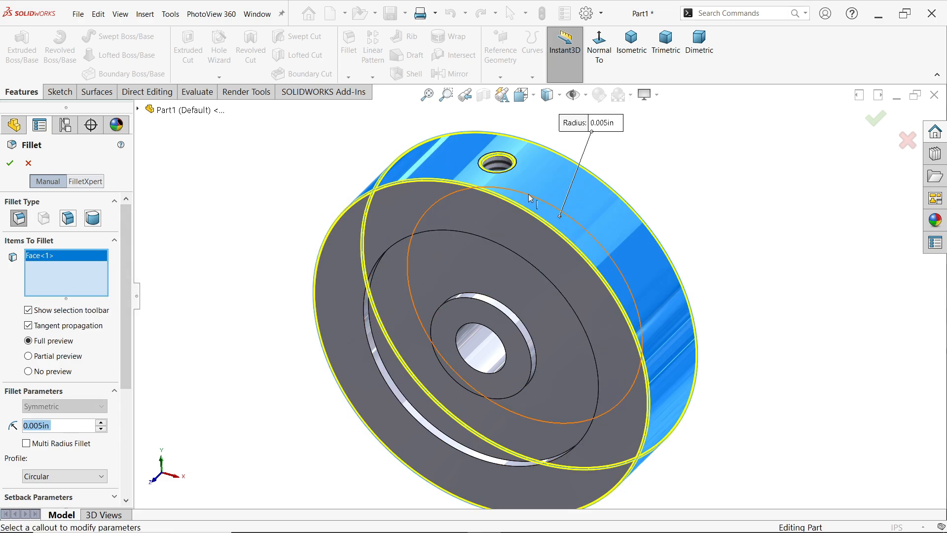
pyautogui.click(478, 222)
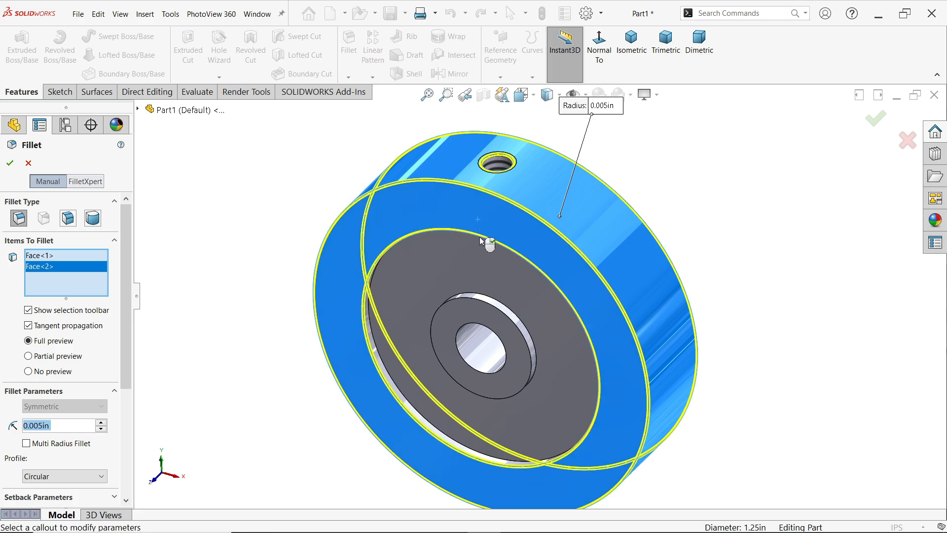
pyautogui.click(461, 263)
pyautogui.click(464, 309)
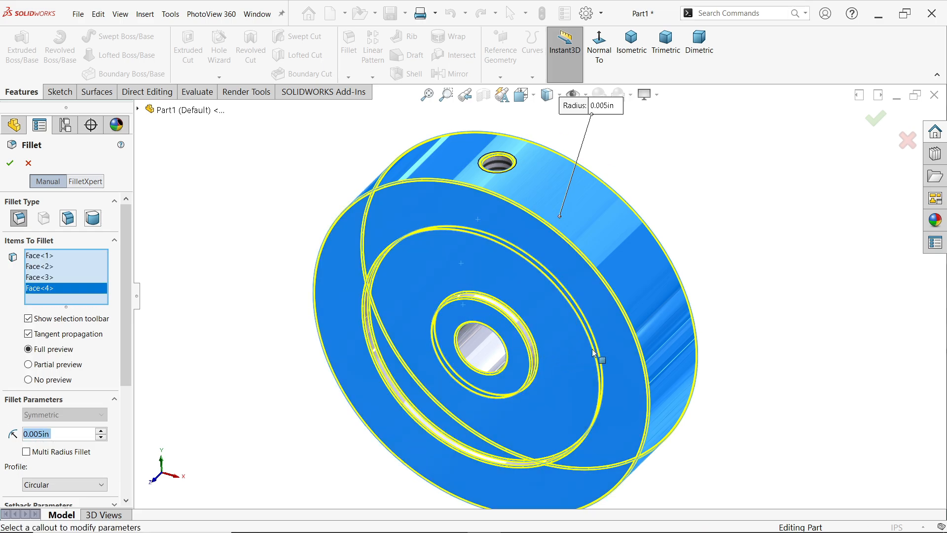
# Add the back side's outer ring, recess floor and hub faces to the selection and apply the 0.005 in fillet.
pyautogui.moveTo(714, 299); pyautogui.dragTo(610, 309, button='middle')
pyautogui.click(696, 252)
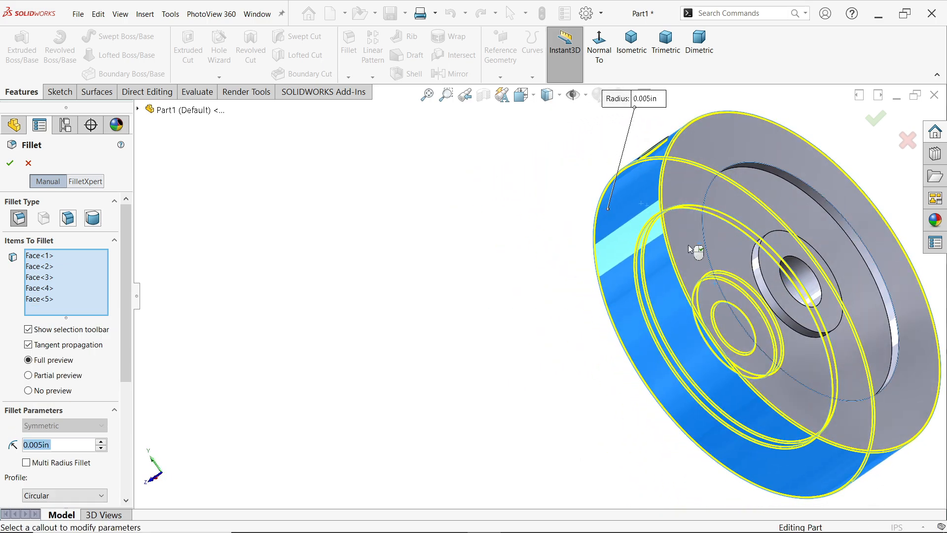
pyautogui.click(731, 254)
pyautogui.click(763, 275)
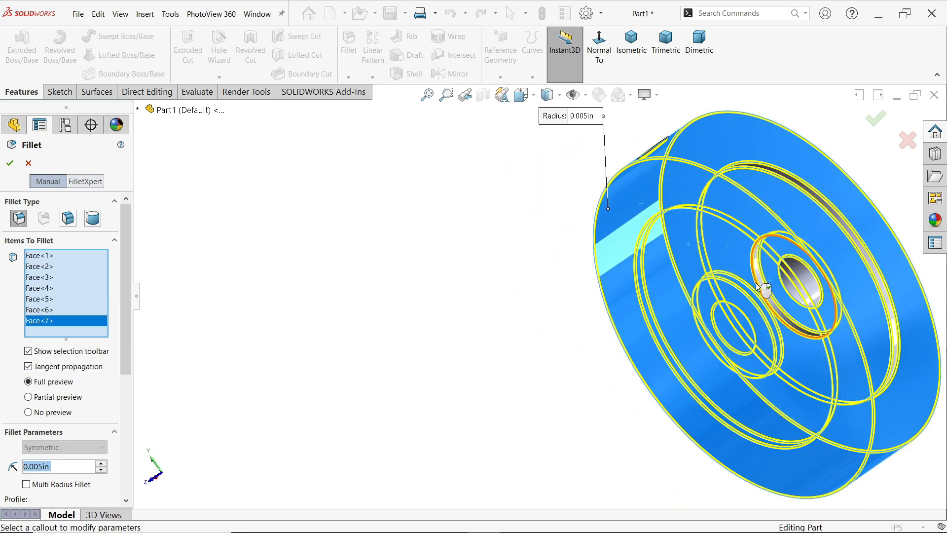
pyautogui.scroll(3, 538, 282)
pyautogui.scroll(-3, 786, 291)
pyautogui.moveTo(786, 290); pyautogui.dragTo(699, 255, button='middle')
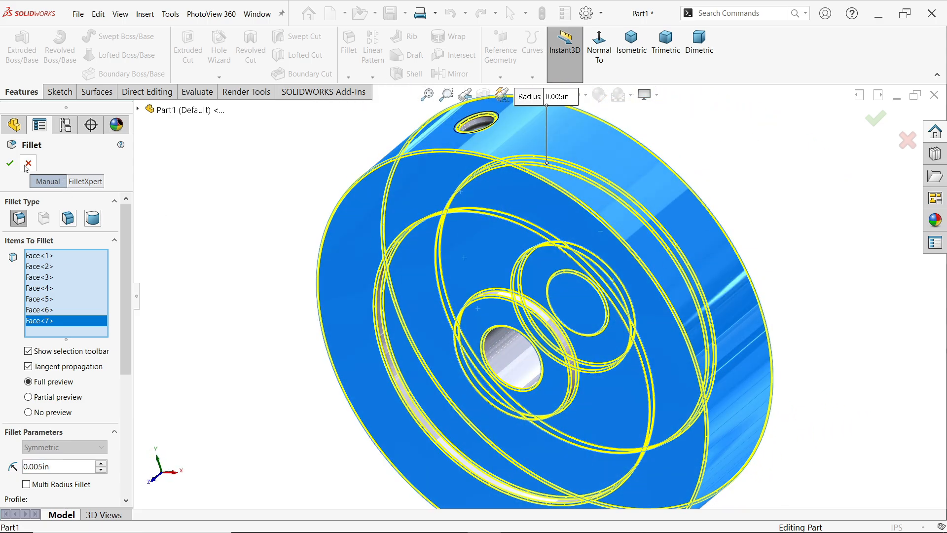
pyautogui.click(10, 165)
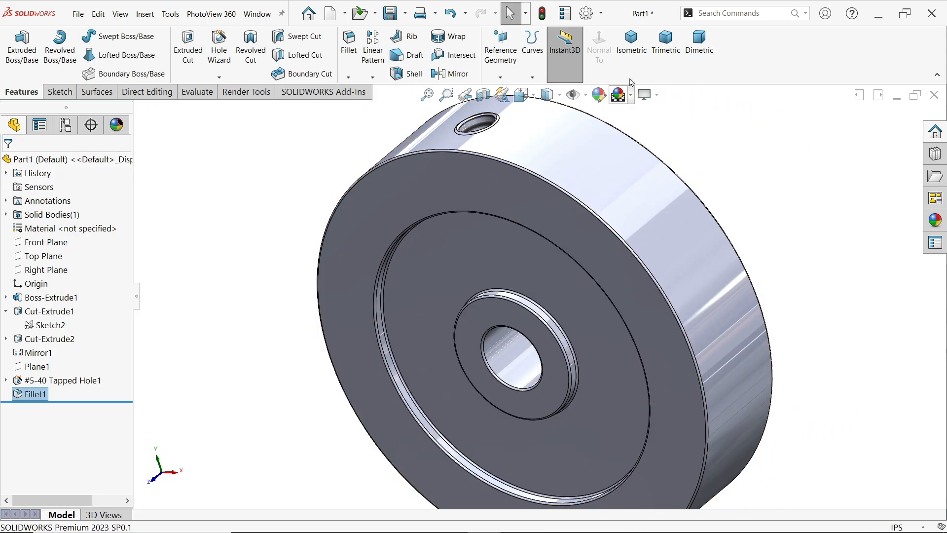
pyautogui.click(632, 44)
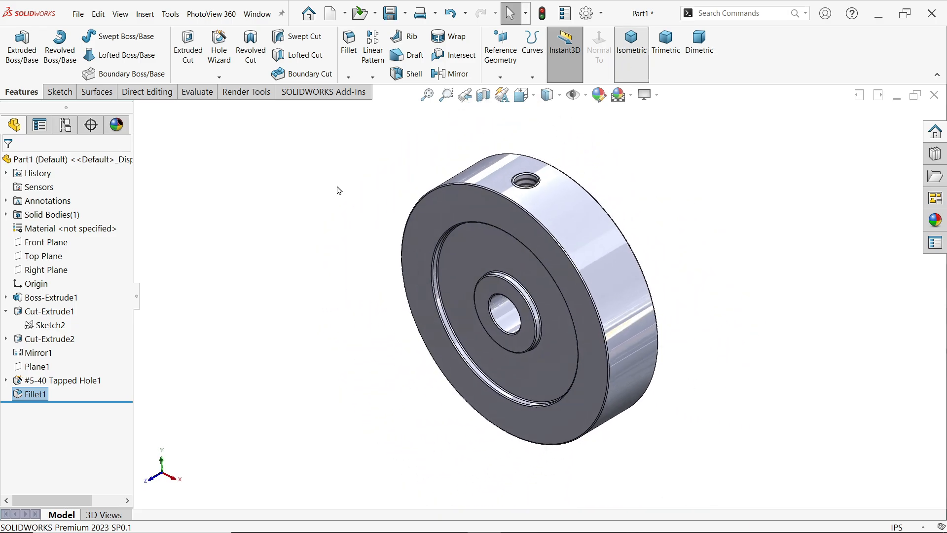
# Assign AISI 1020 from the Steel category as the flywheel's material.
pyautogui.click(600, 95)
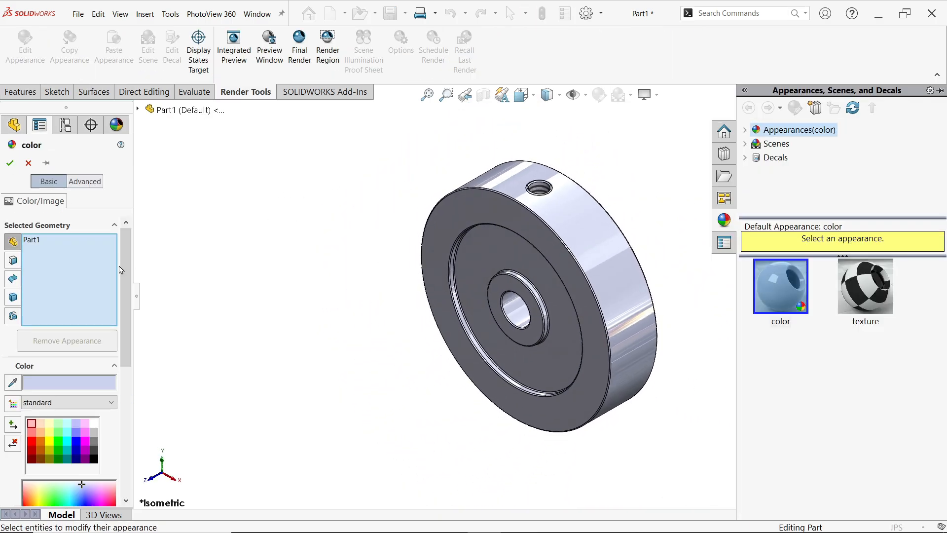
pyautogui.click(28, 163)
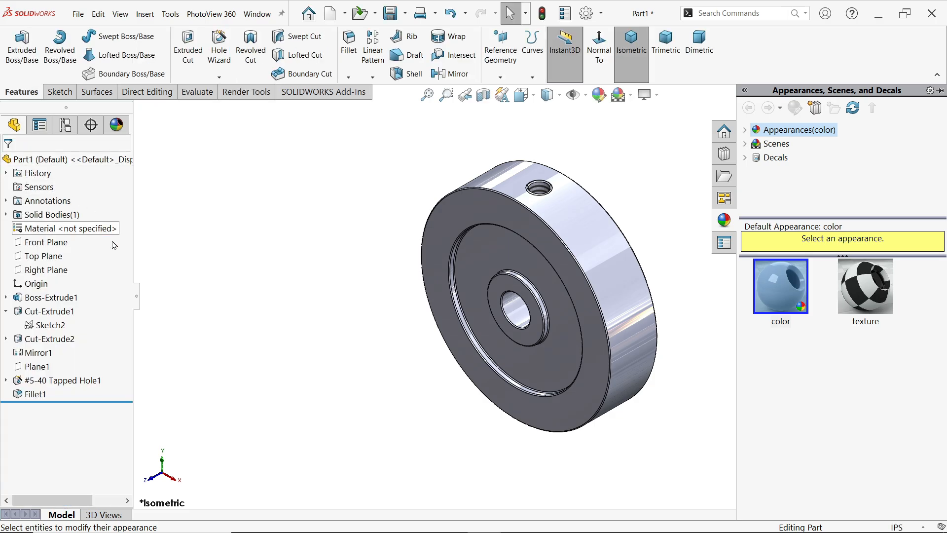
pyautogui.rightClick(71, 229)
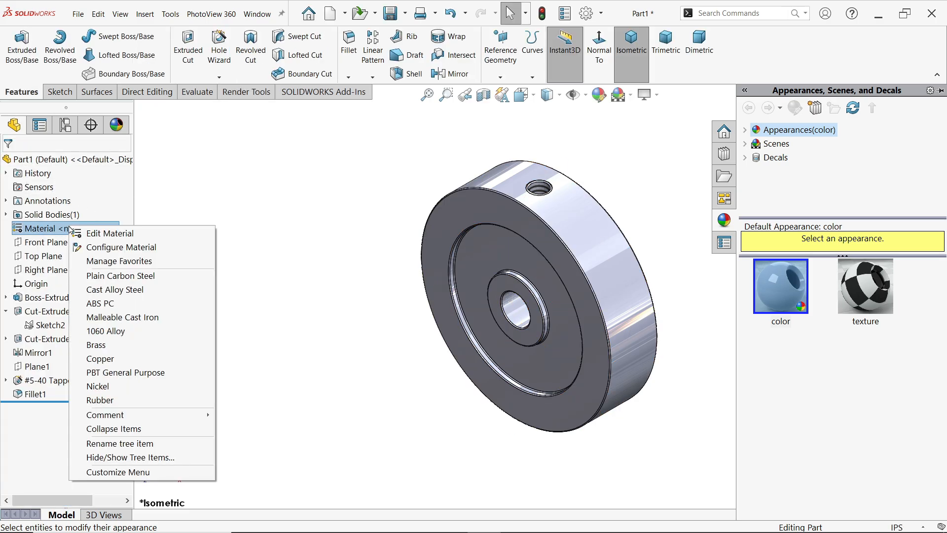
pyautogui.click(113, 239)
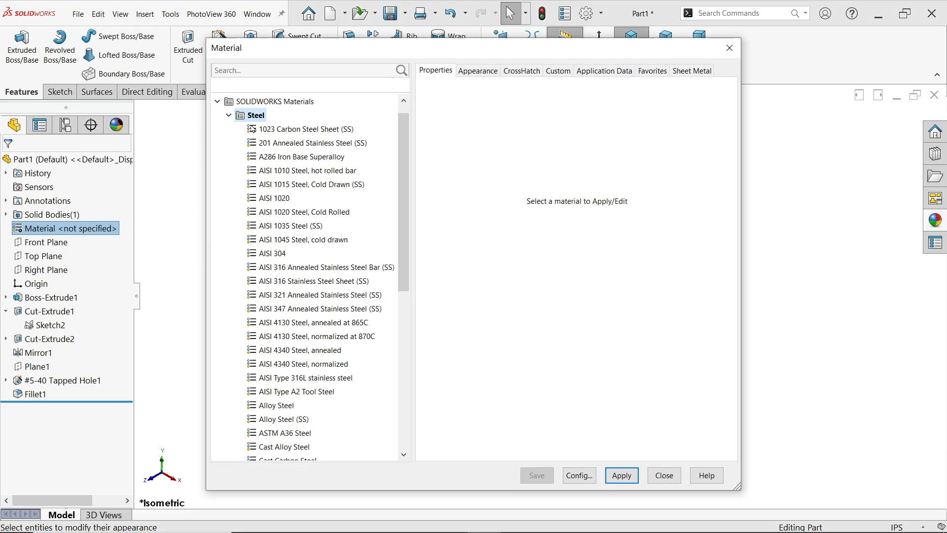
pyautogui.click(276, 199)
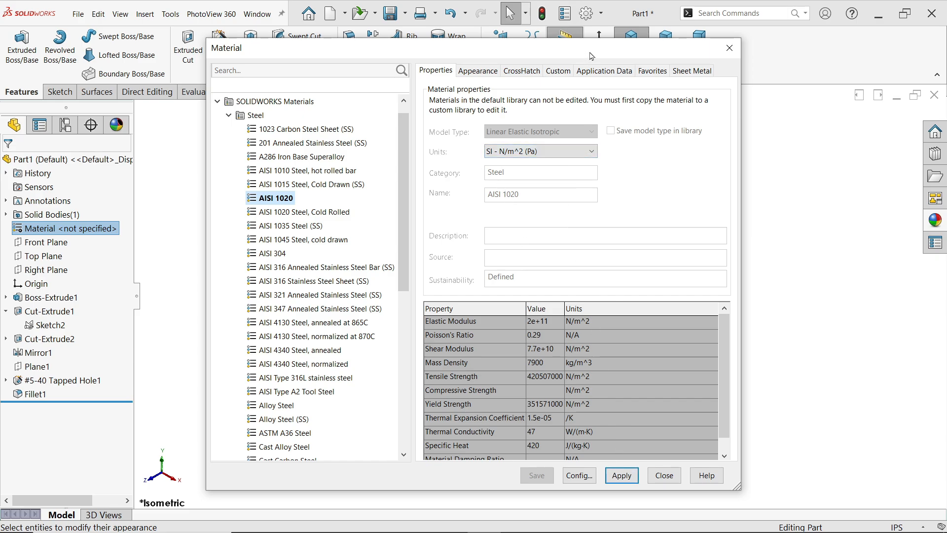
pyautogui.moveTo(590, 51); pyautogui.dragTo(361, 20)
pyautogui.click(390, 449)
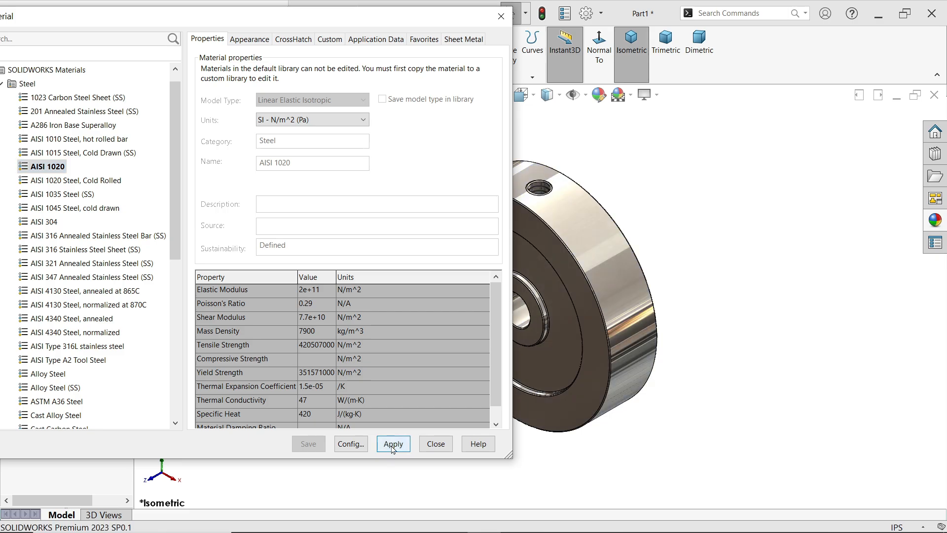
pyautogui.moveTo(377, 23); pyautogui.dragTo(305, 18)
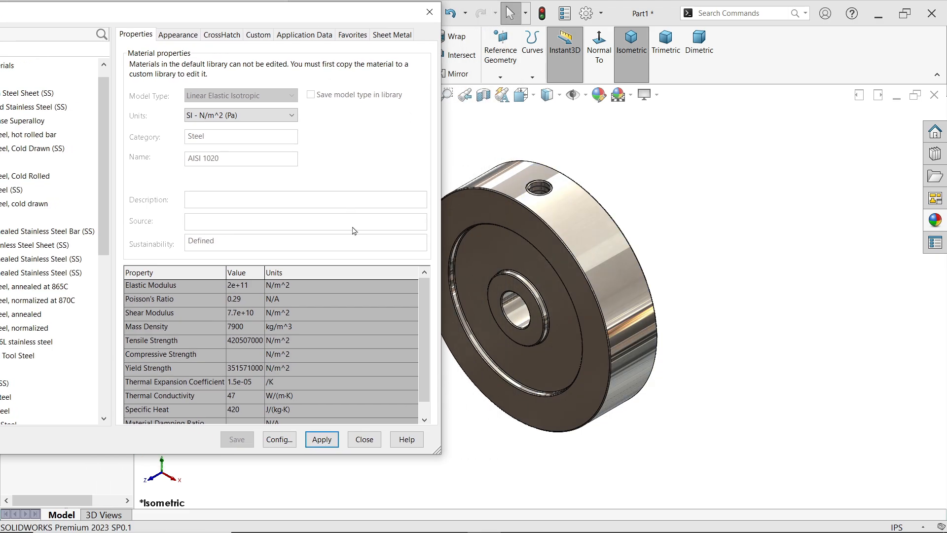
# Close the material settings and apply the default color appearance to the whole flywheel part.
pyautogui.click(359, 444)
pyautogui.moveTo(638, 280); pyautogui.dragTo(641, 214, button='middle')
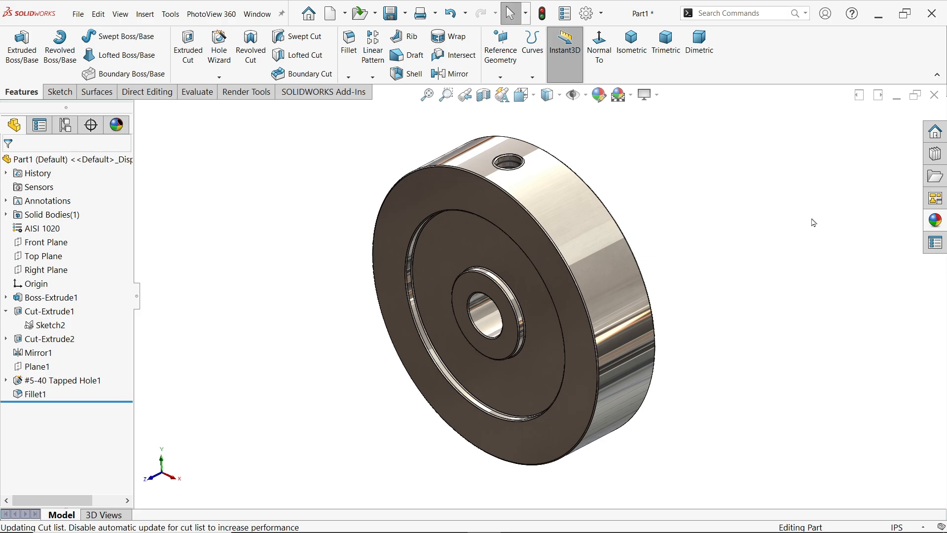
pyautogui.click(936, 221)
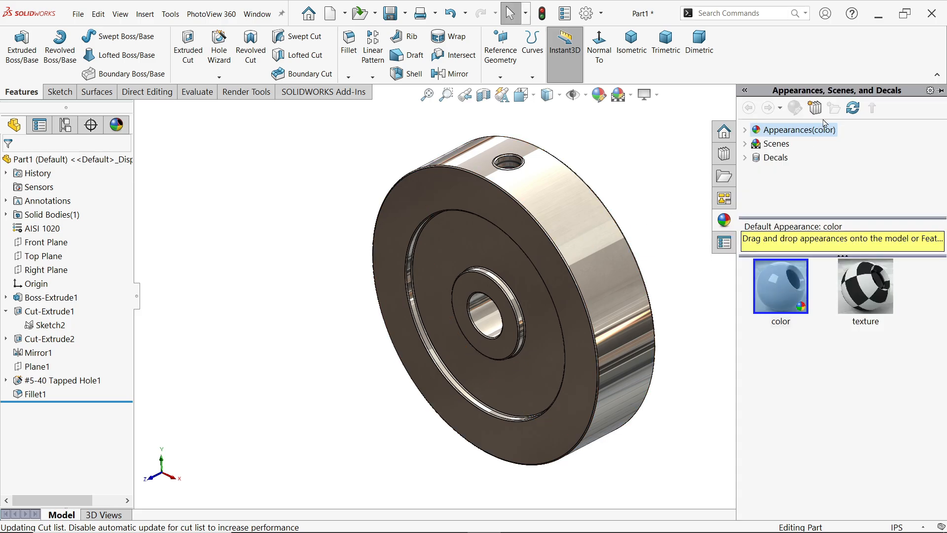
pyautogui.click(787, 288)
pyautogui.doubleClick(787, 287)
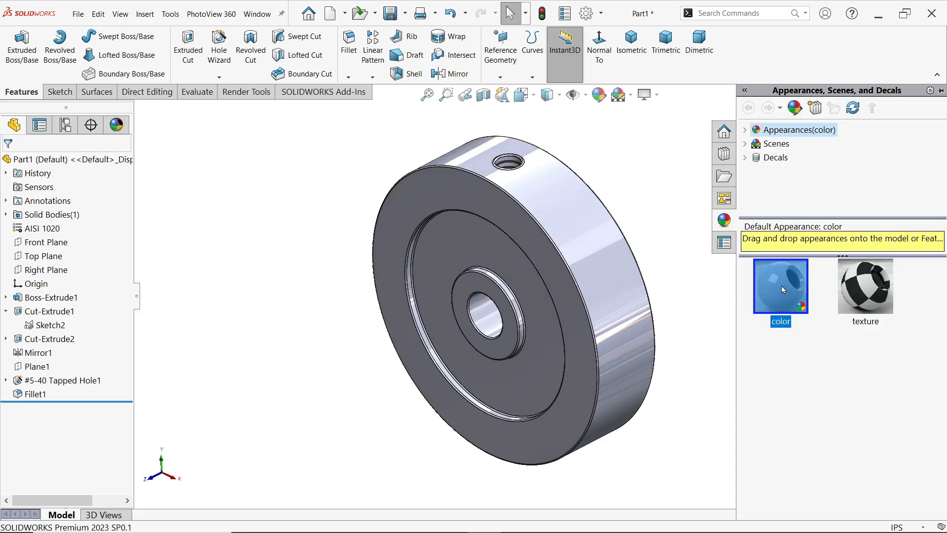
# Edit the part's appearance and set its color to magenta from the standard swatches.
pyautogui.click(600, 97)
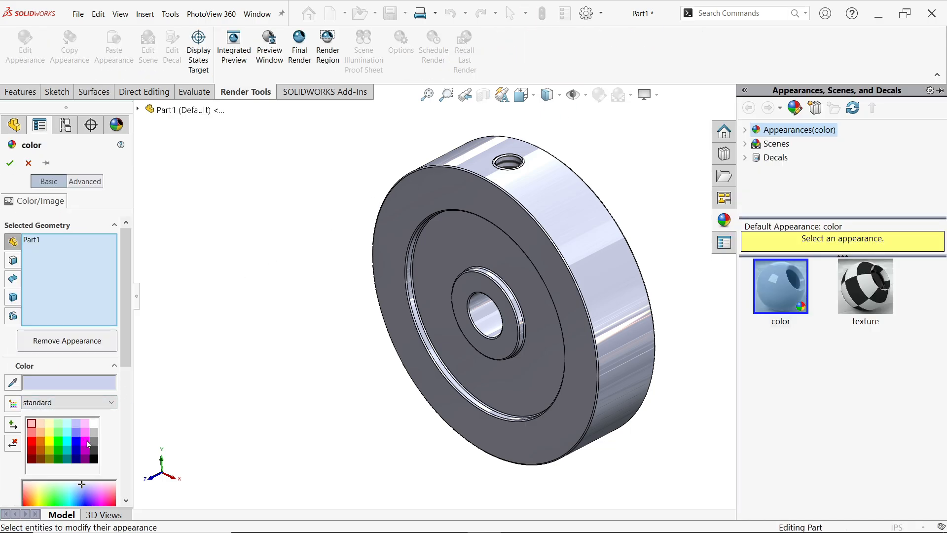
pyautogui.click(86, 441)
pyautogui.click(10, 164)
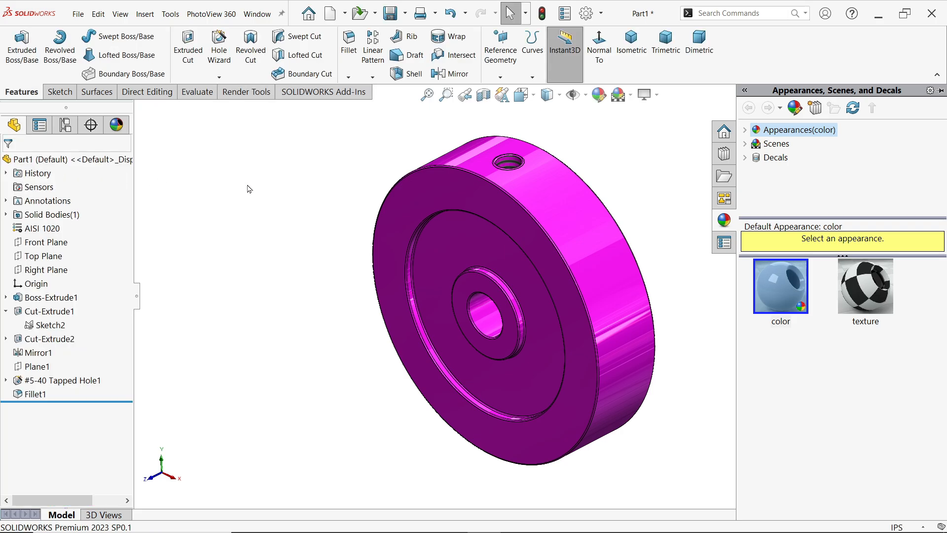
# Save the part as 6.FLYWHEEL in the Wobbler Steam Engine folder on the Desktop.
pyautogui.click(390, 15)
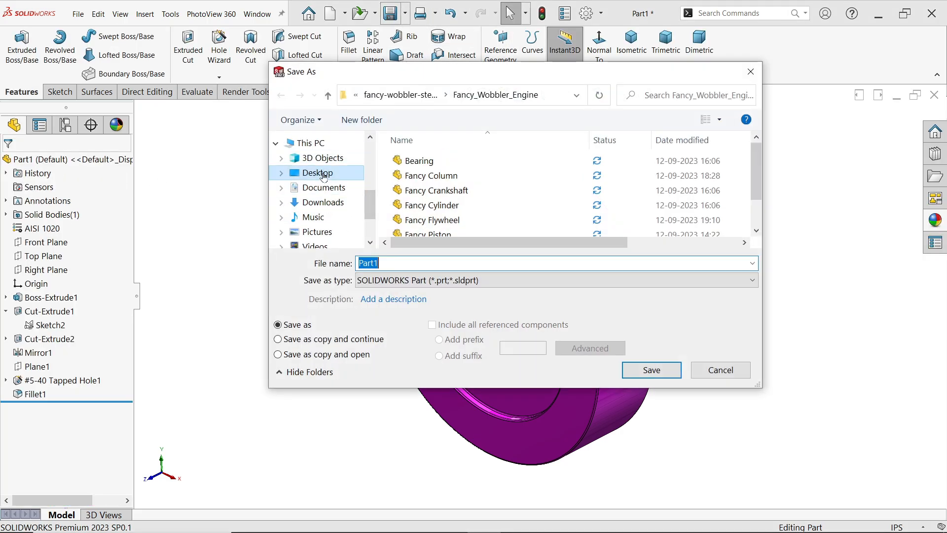
pyautogui.click(323, 172)
pyautogui.moveTo(756, 163); pyautogui.dragTo(753, 212)
pyautogui.doubleClick(474, 168)
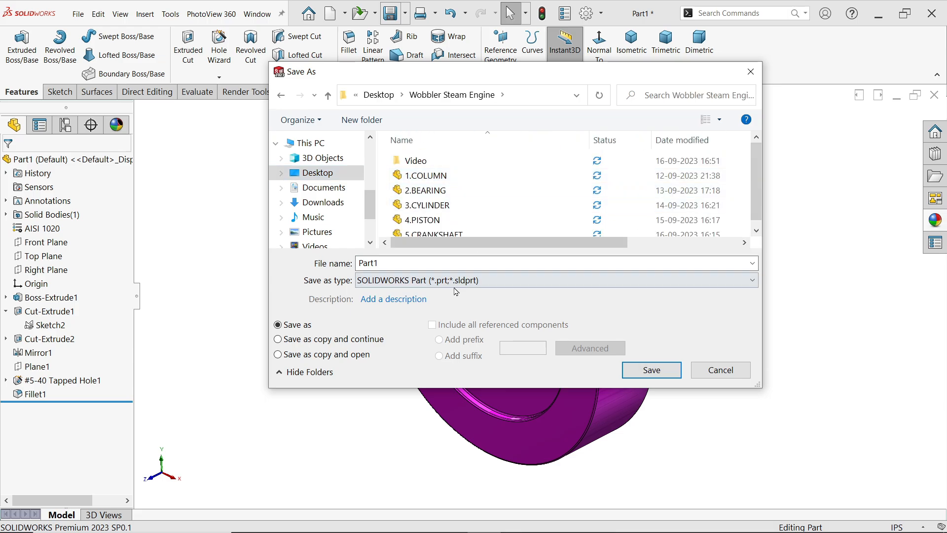
pyautogui.doubleClick(446, 264)
pyautogui.write('6.FLYWHEEL')
pyautogui.click(652, 371)
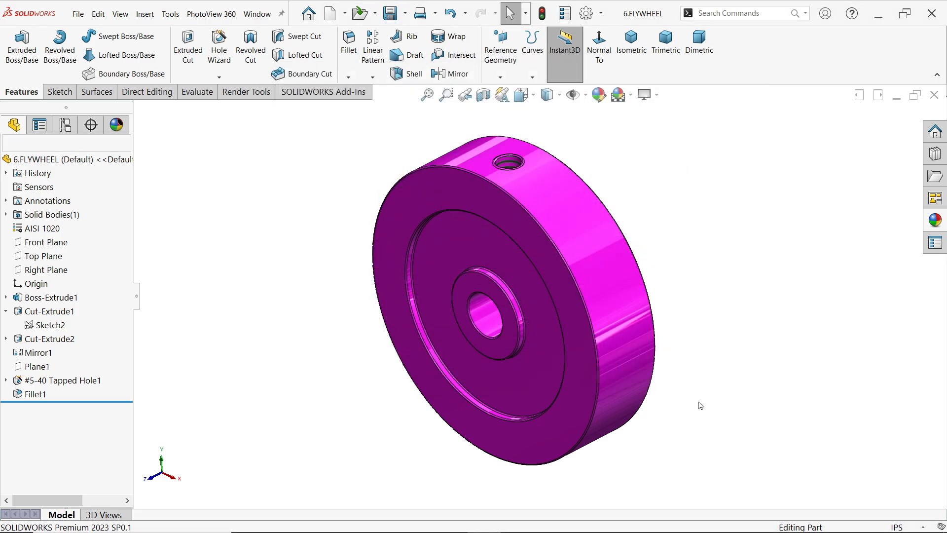
pyautogui.moveTo(725, 339); pyautogui.dragTo(681, 311, button='middle')
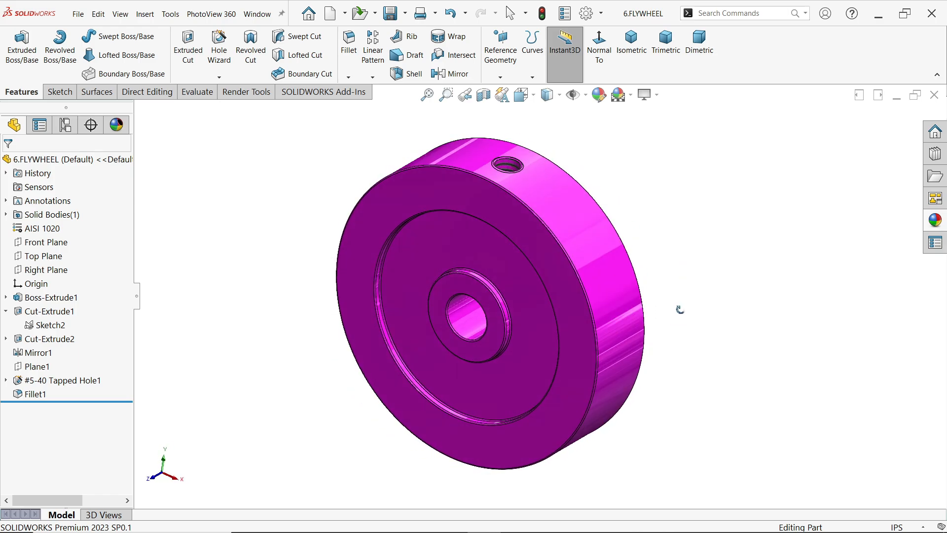